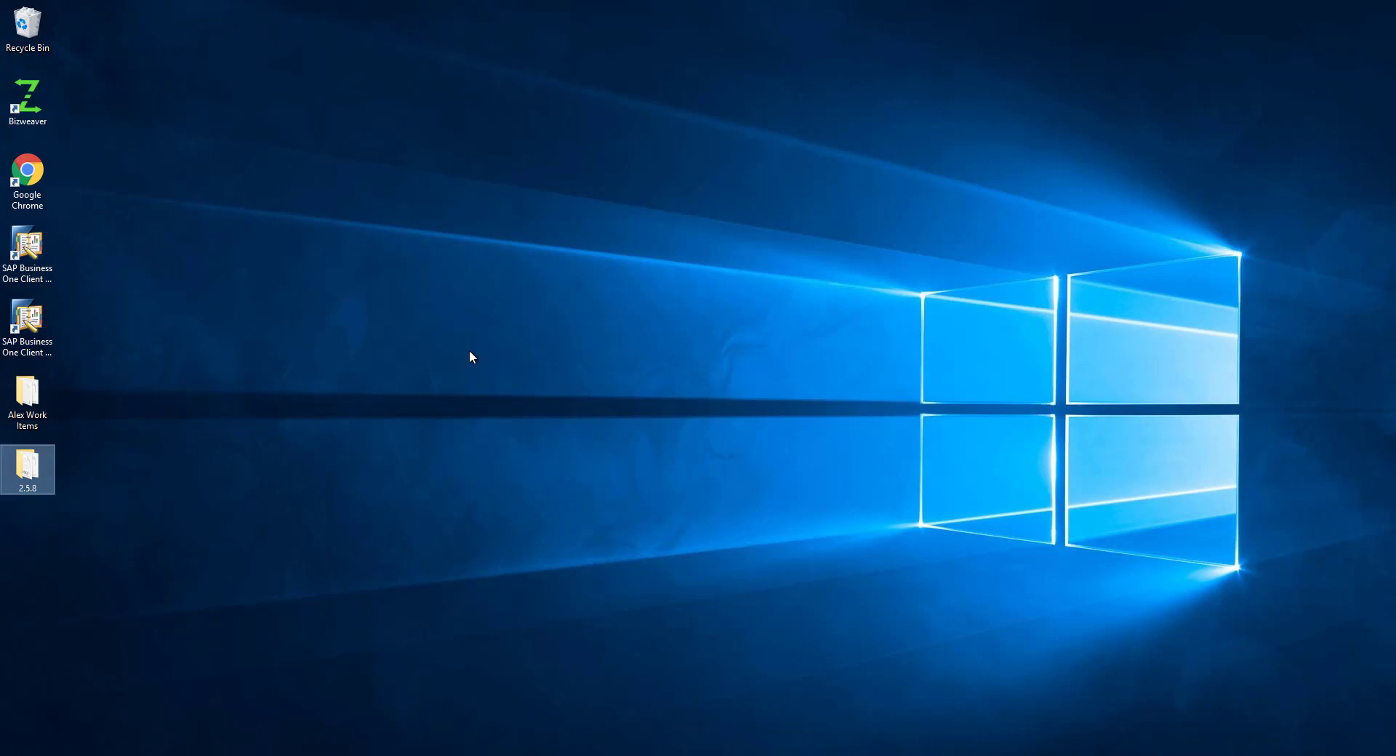
- Launch setup.exe from the 2.5.8 folder on the desktop and close the folder window
double_click(31, 468)
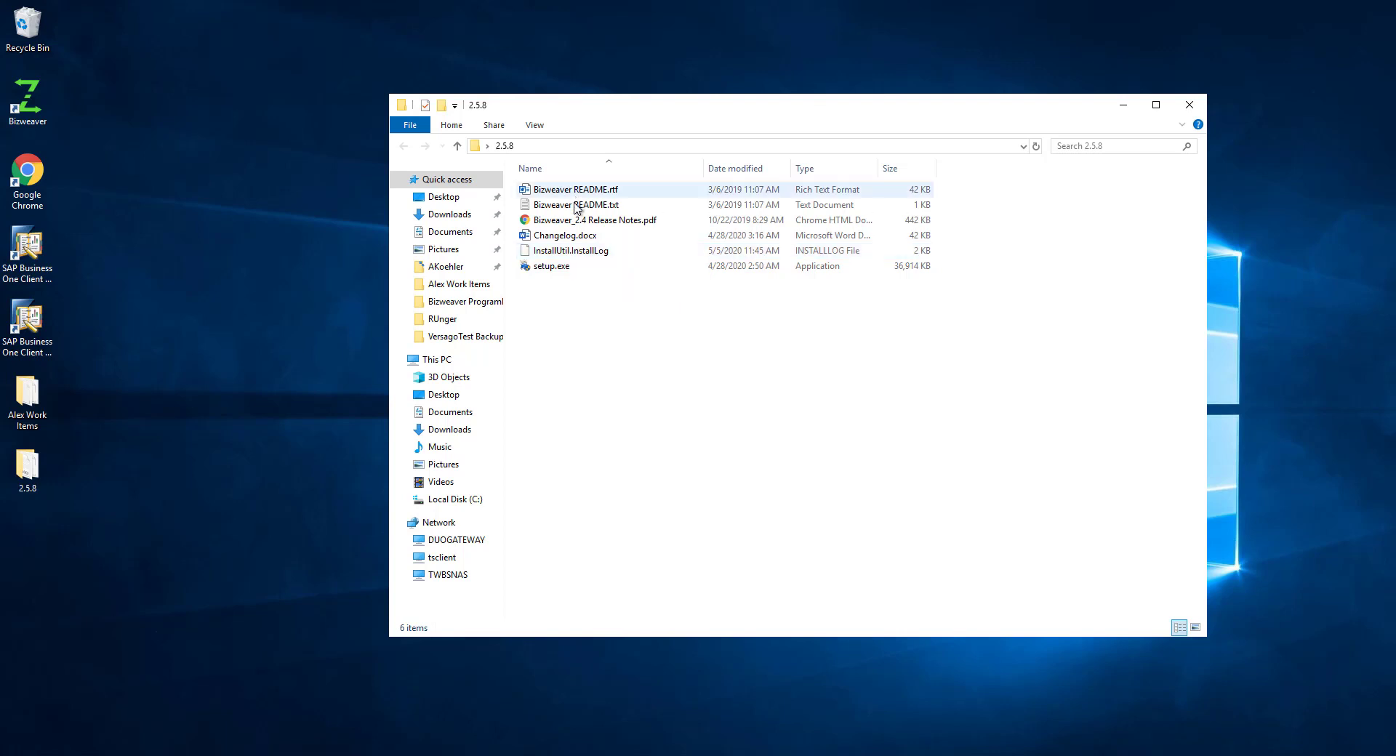
double_click(551, 267)
left_click(753, 486)
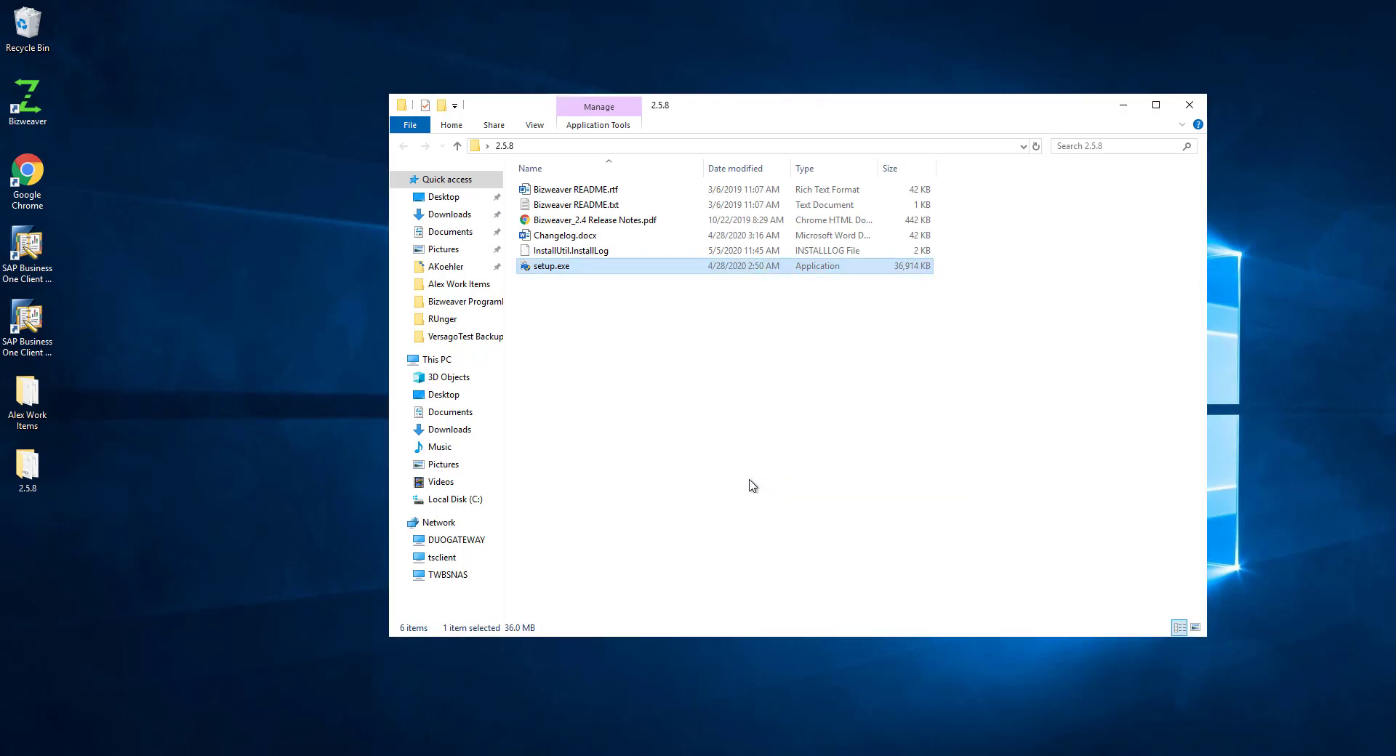
left_click(1190, 105)
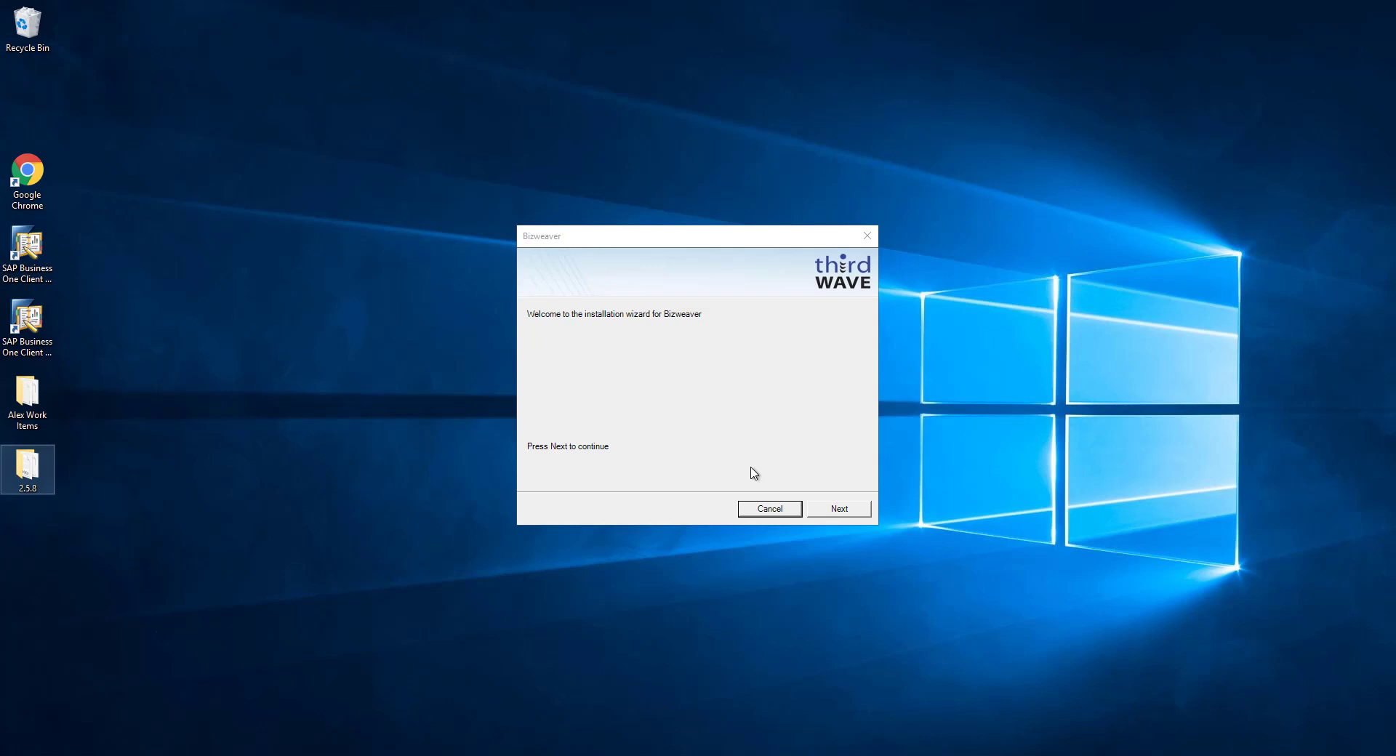
- Accept the license agreement, install Bizweaver and finish the installer with Bizweaver set to launch
left_click(849, 514)
left_click(585, 477)
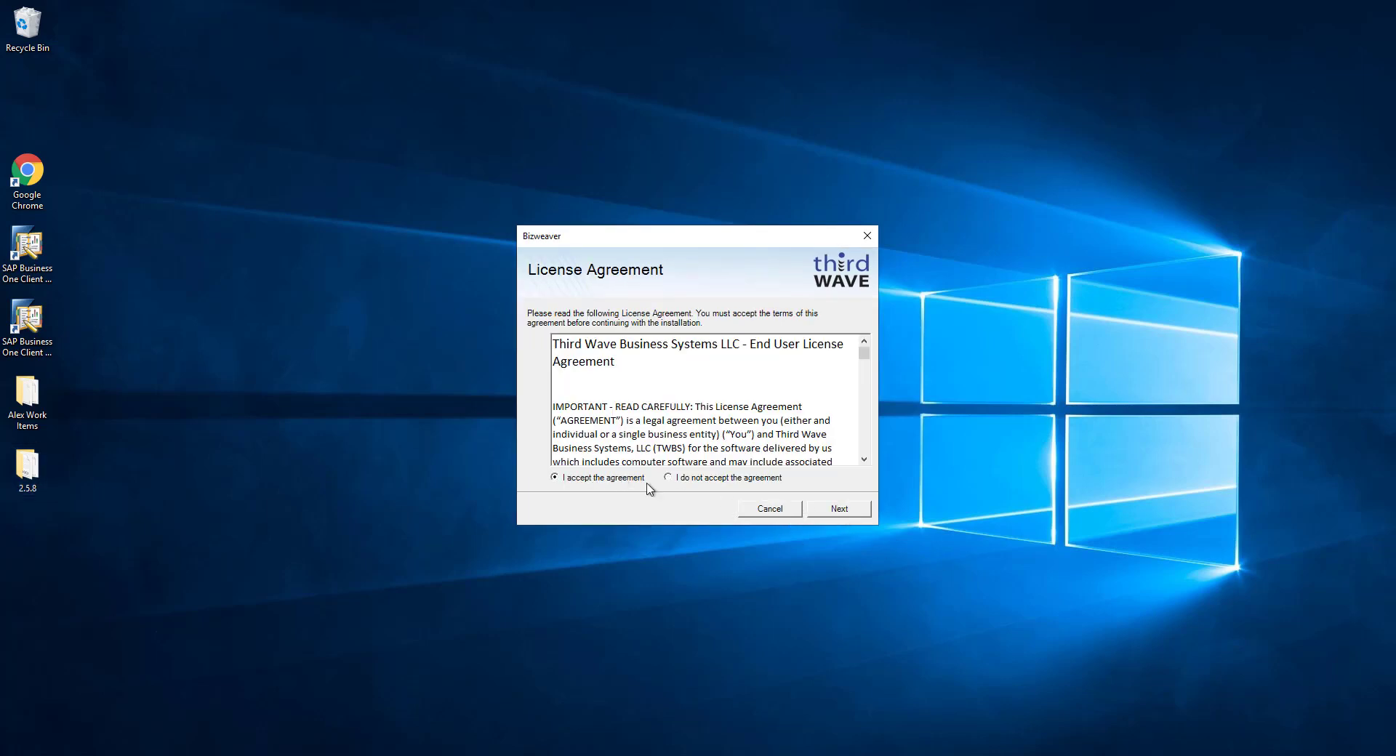
left_click(824, 508)
left_click(826, 508)
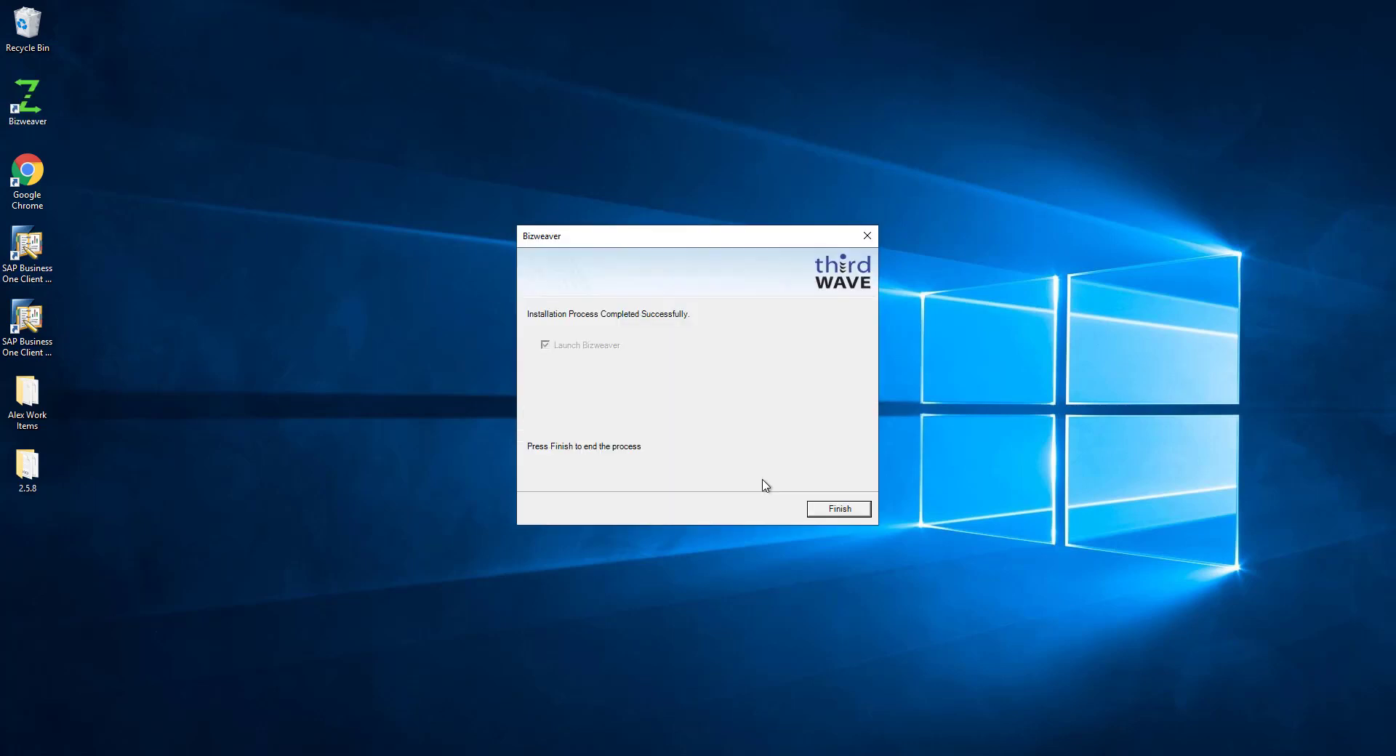
left_click(829, 510)
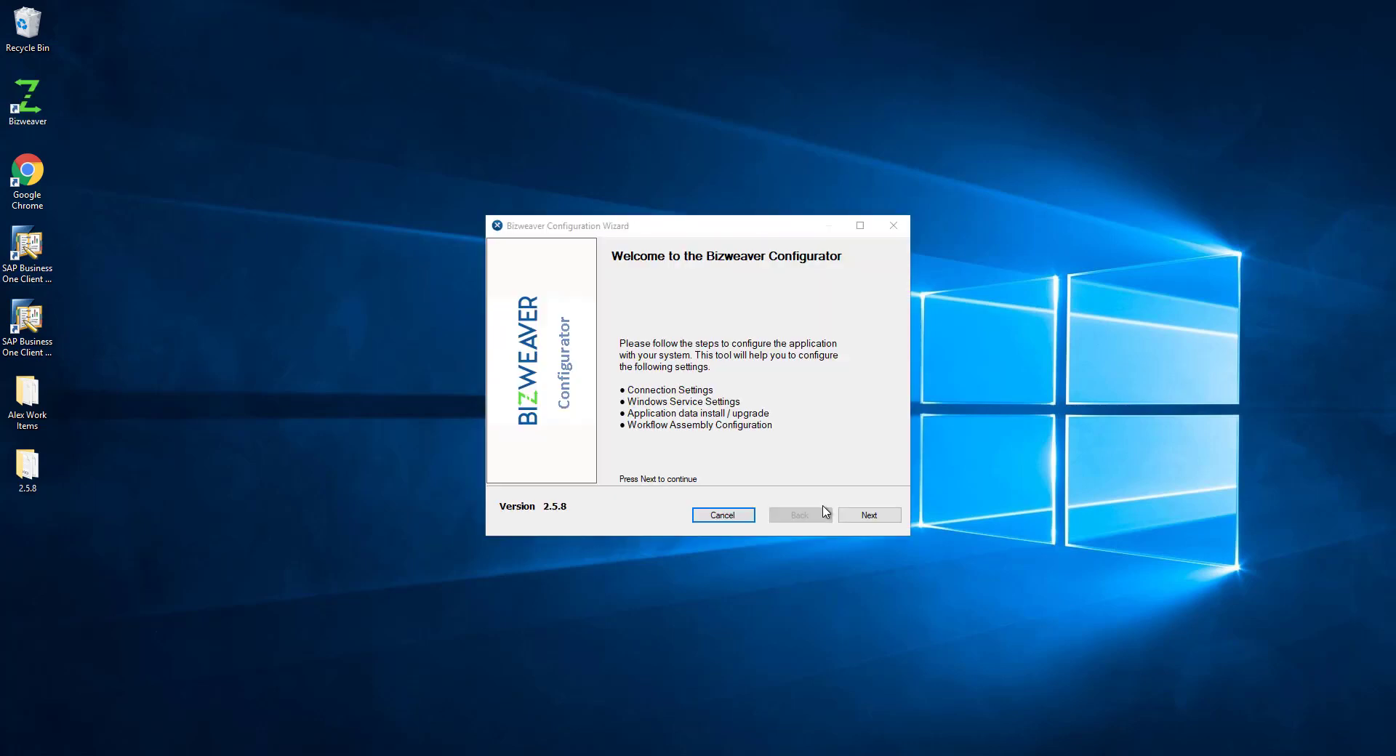
- Review the server, database and log retention settings in the configuration wizard and continue with the existing connection details
left_click(867, 516)
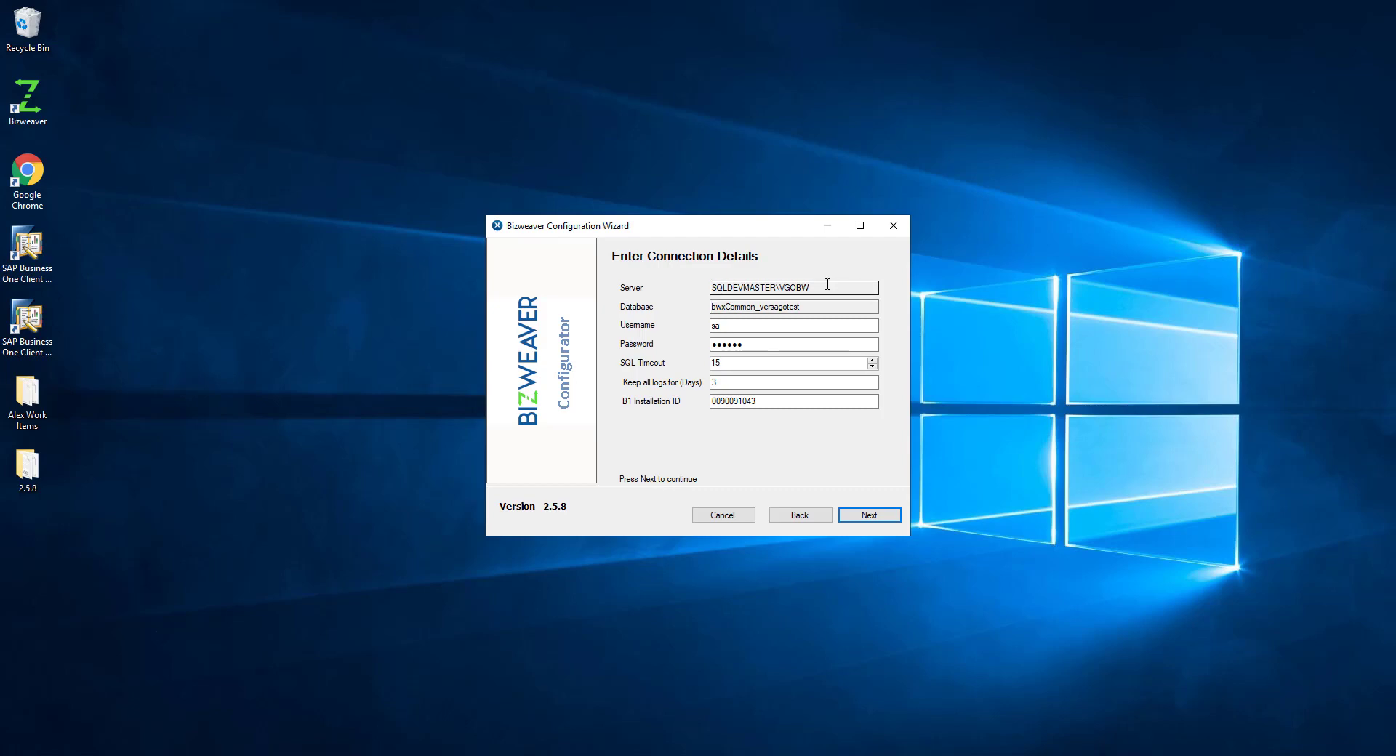
left_click(829, 311)
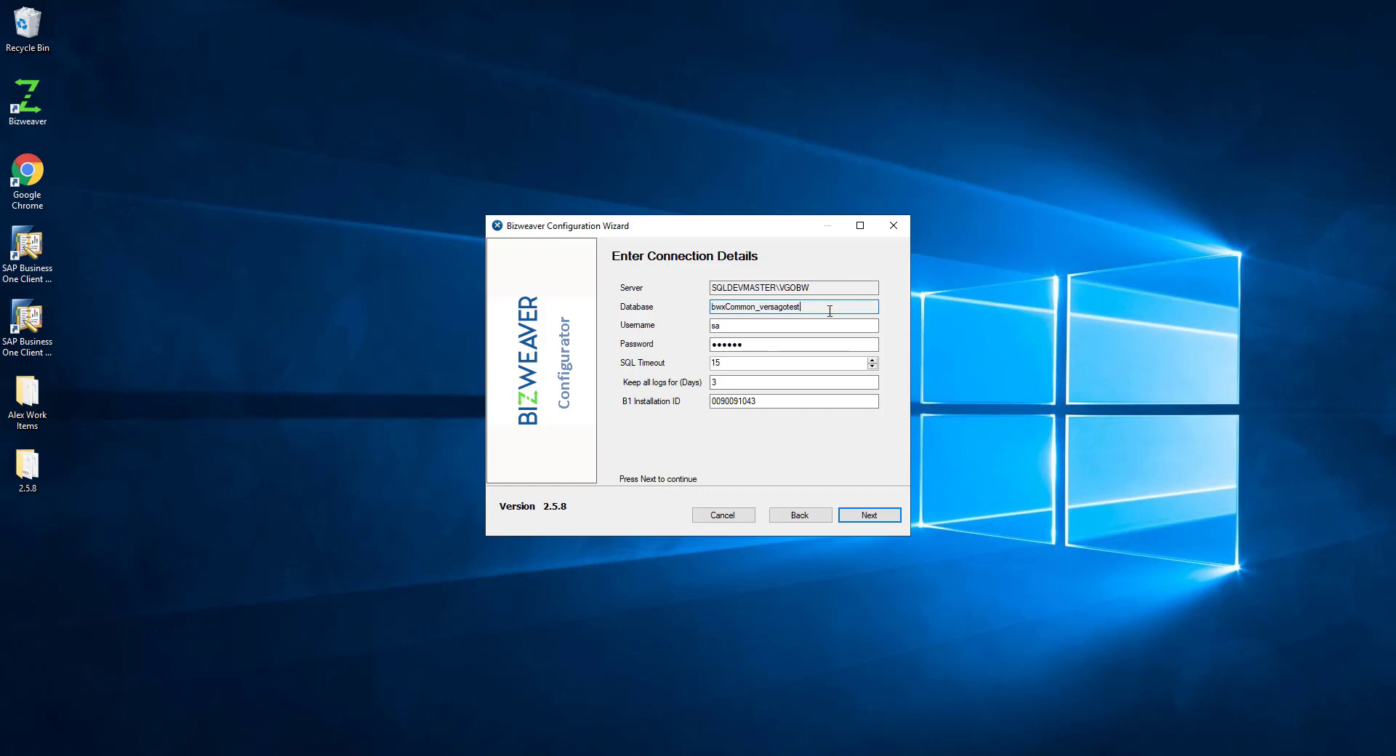
double_click(804, 309)
left_click(714, 308)
left_click(843, 307)
left_click_drag(764, 306, 712, 306)
left_click(791, 309)
left_click(754, 383)
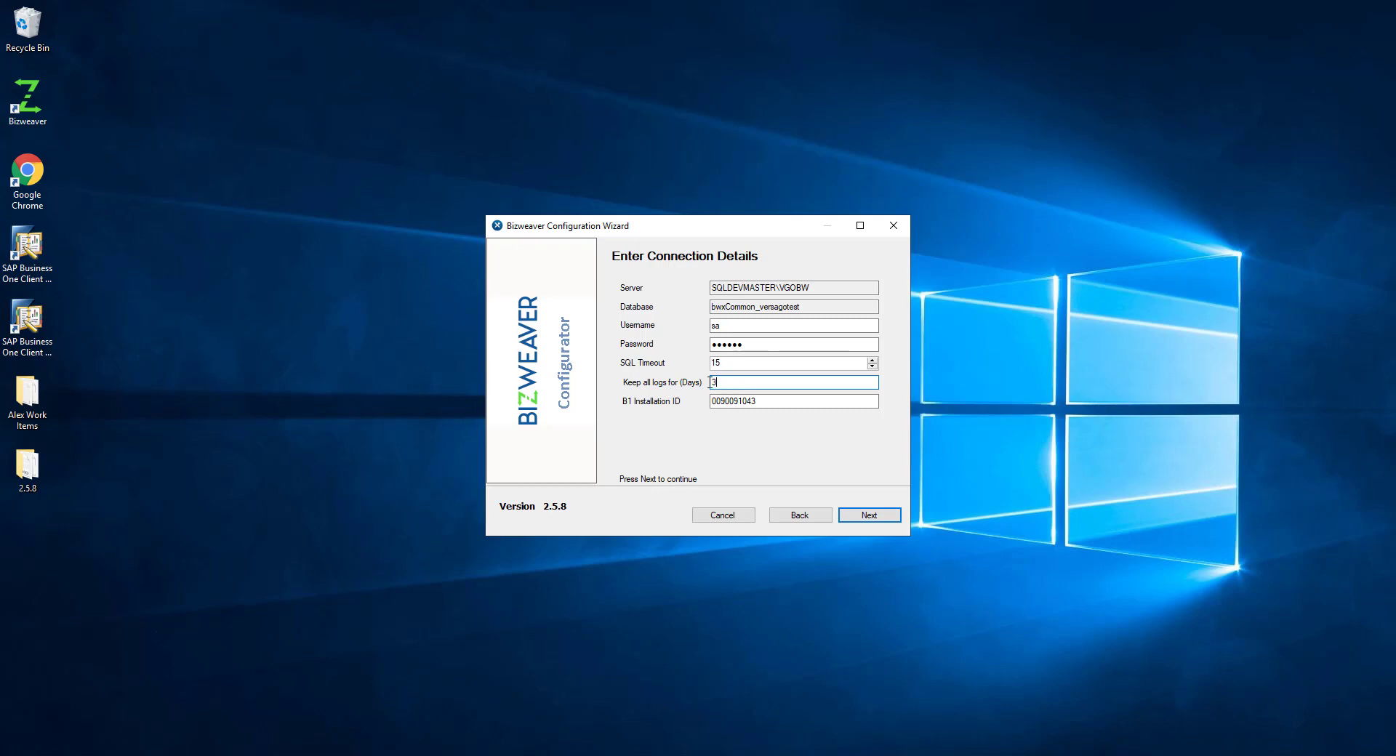
left_click(859, 521)
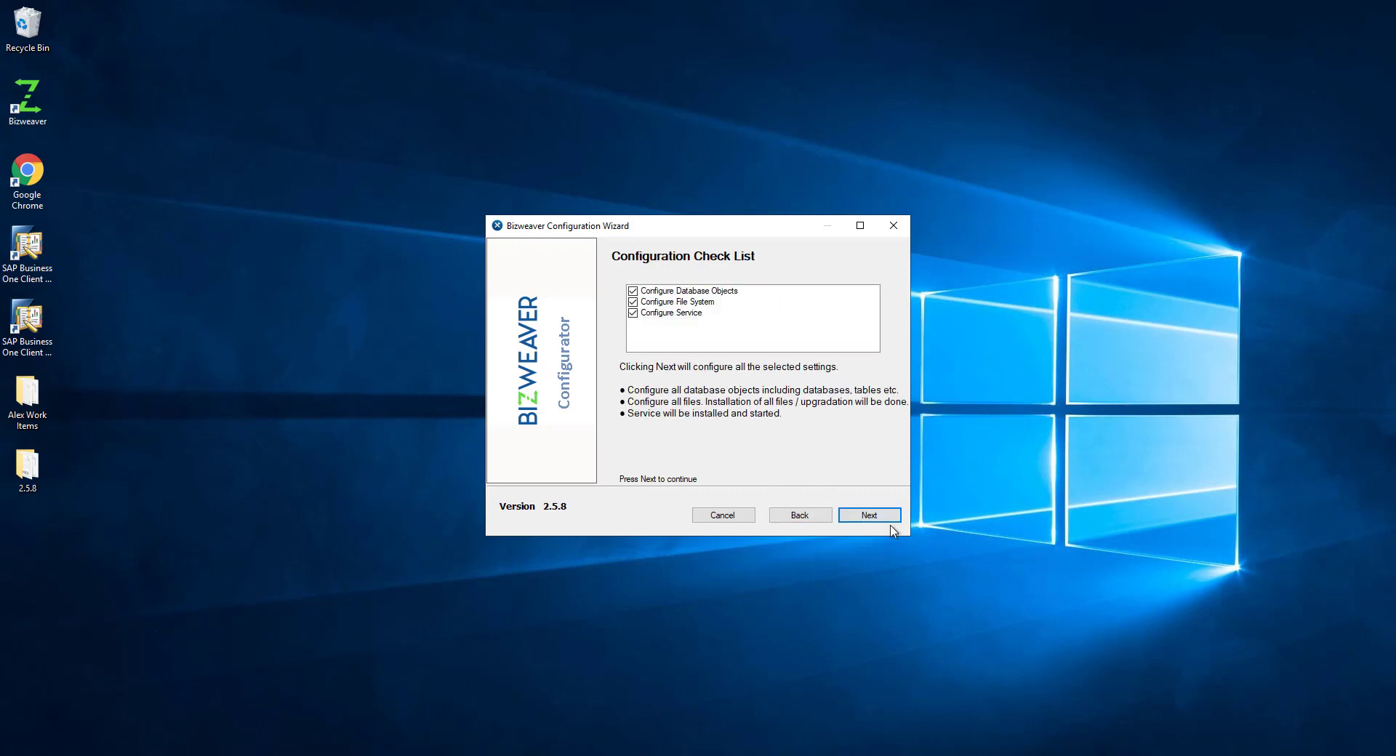
- Configure the database objects, file system and service, and apply all the listed workflow assemblies
left_click(875, 516)
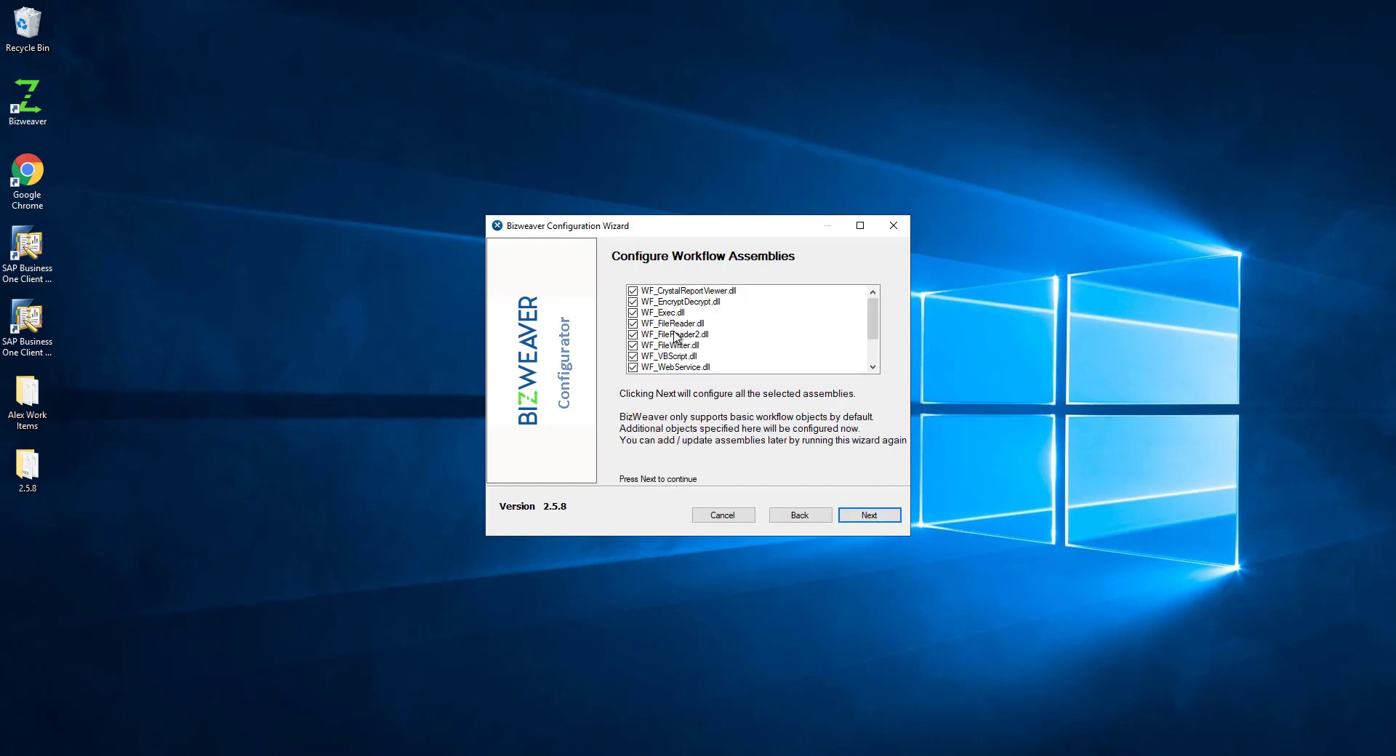
scroll(751, 370, "down", 3)
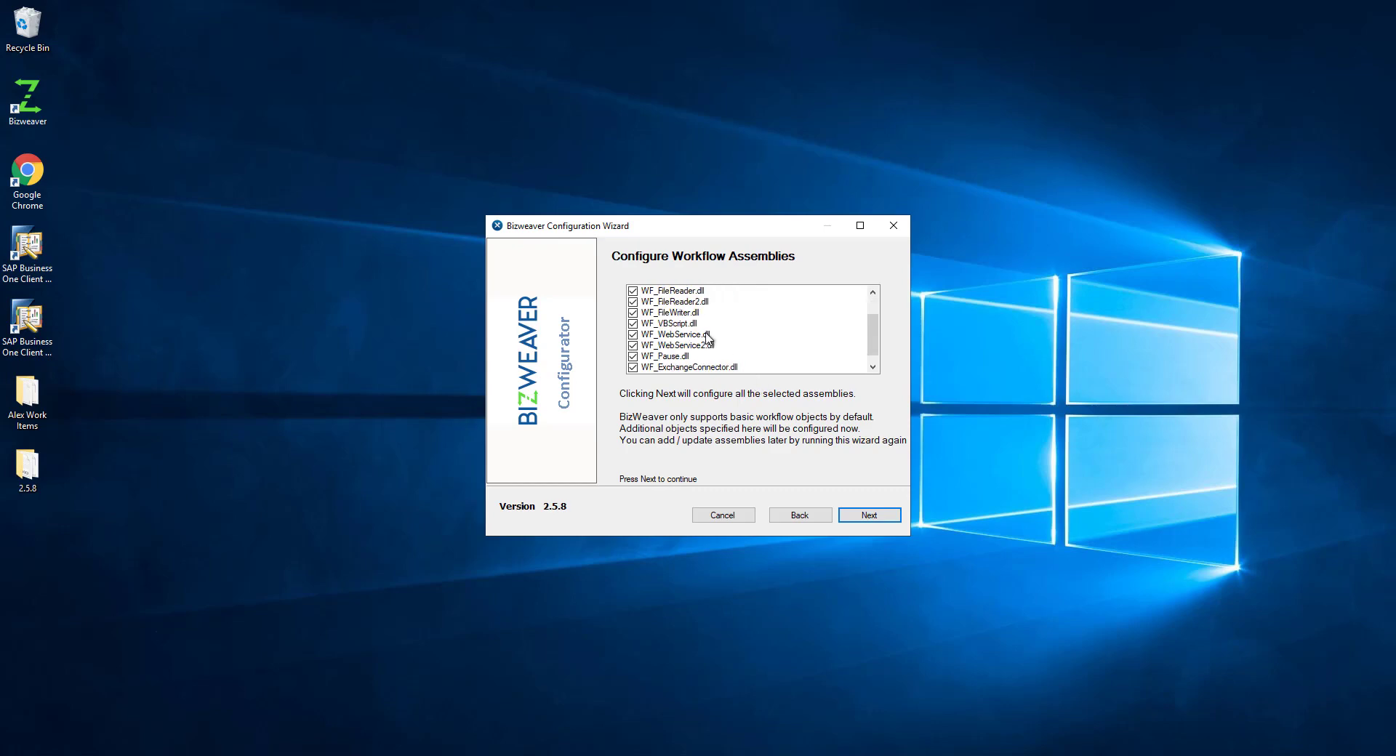
scroll(745, 358, "up", 3)
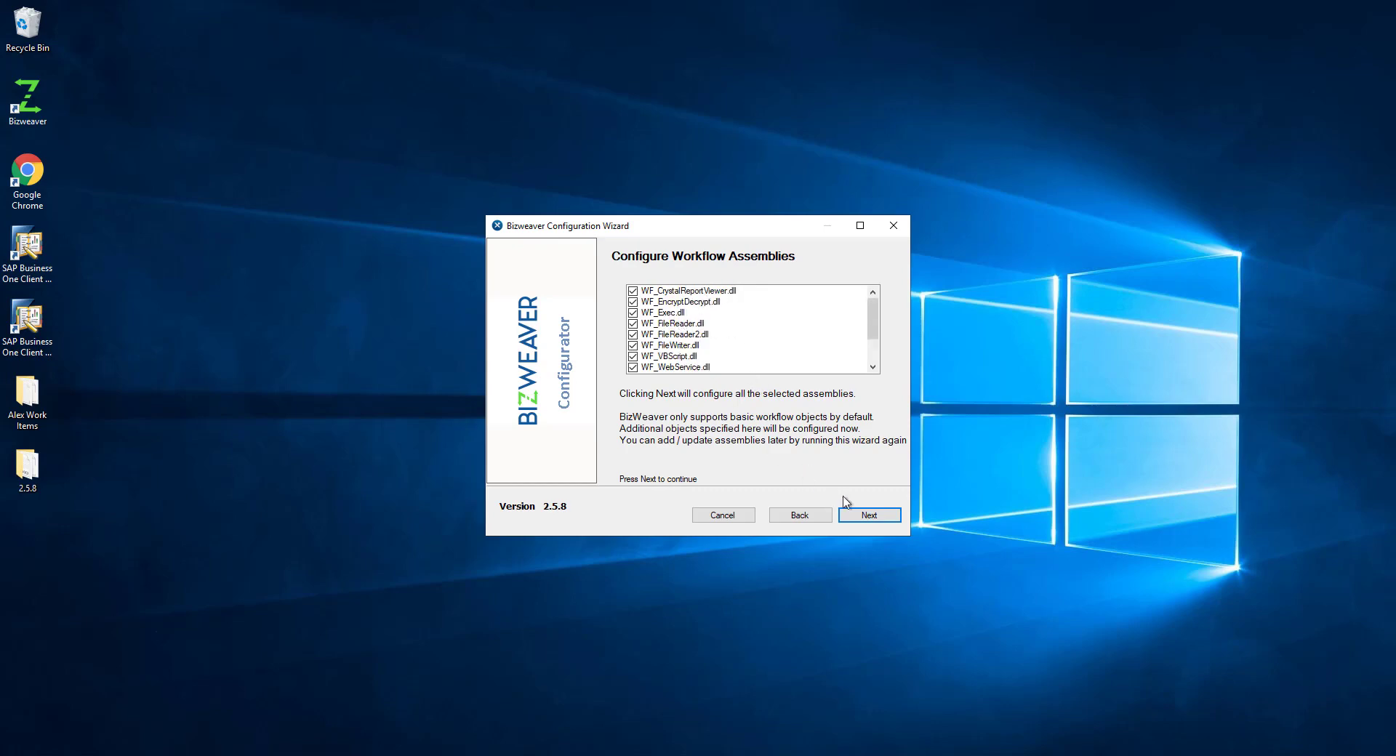
left_click(859, 518)
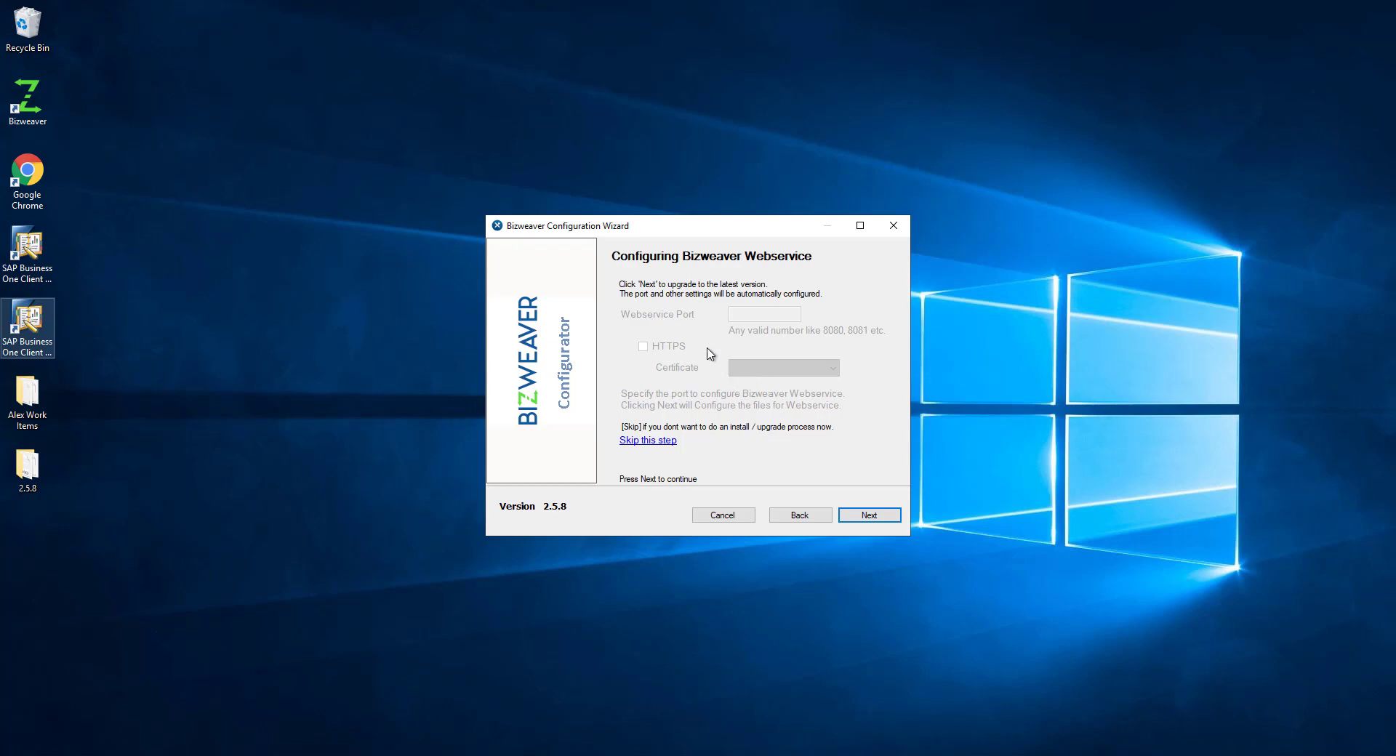
- Skip the webservice upgrade, apply the DCOM permission levels and finish the configuration wizard
left_click(667, 442)
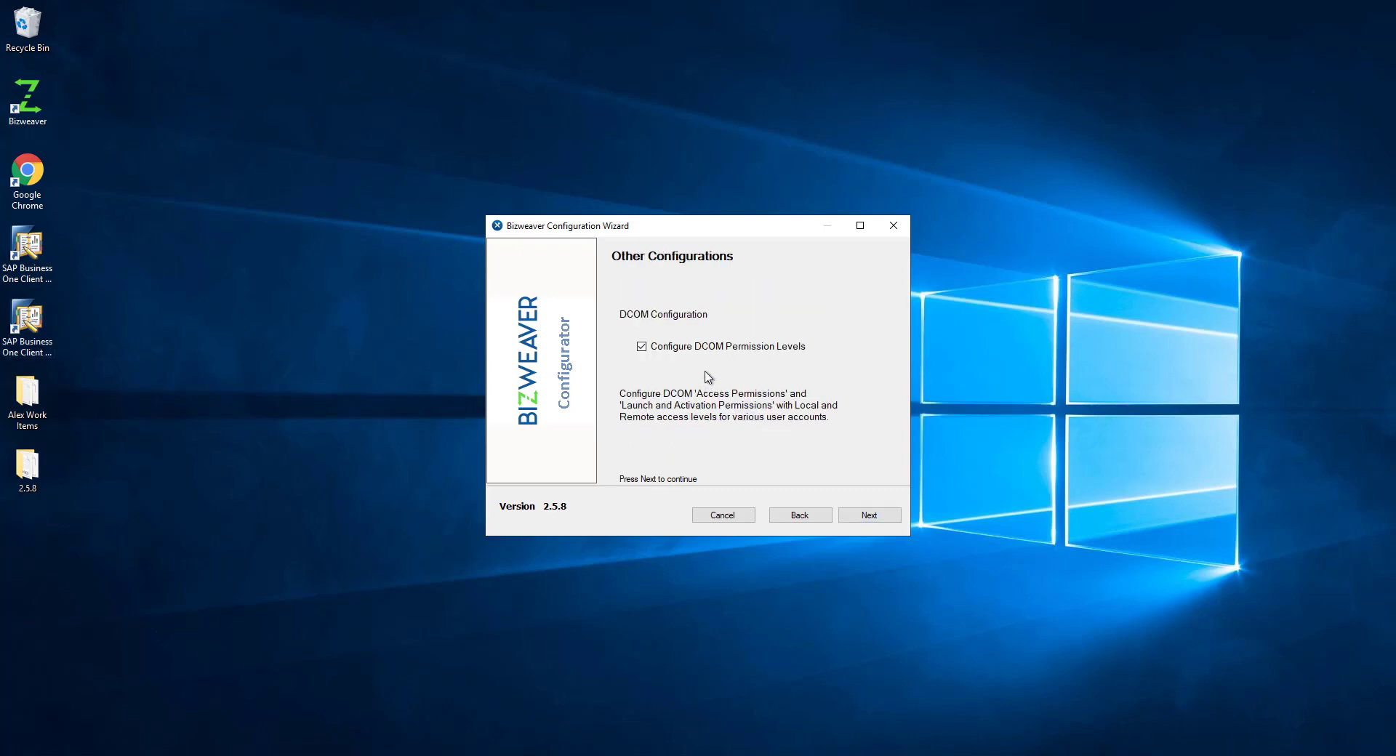
left_click(847, 513)
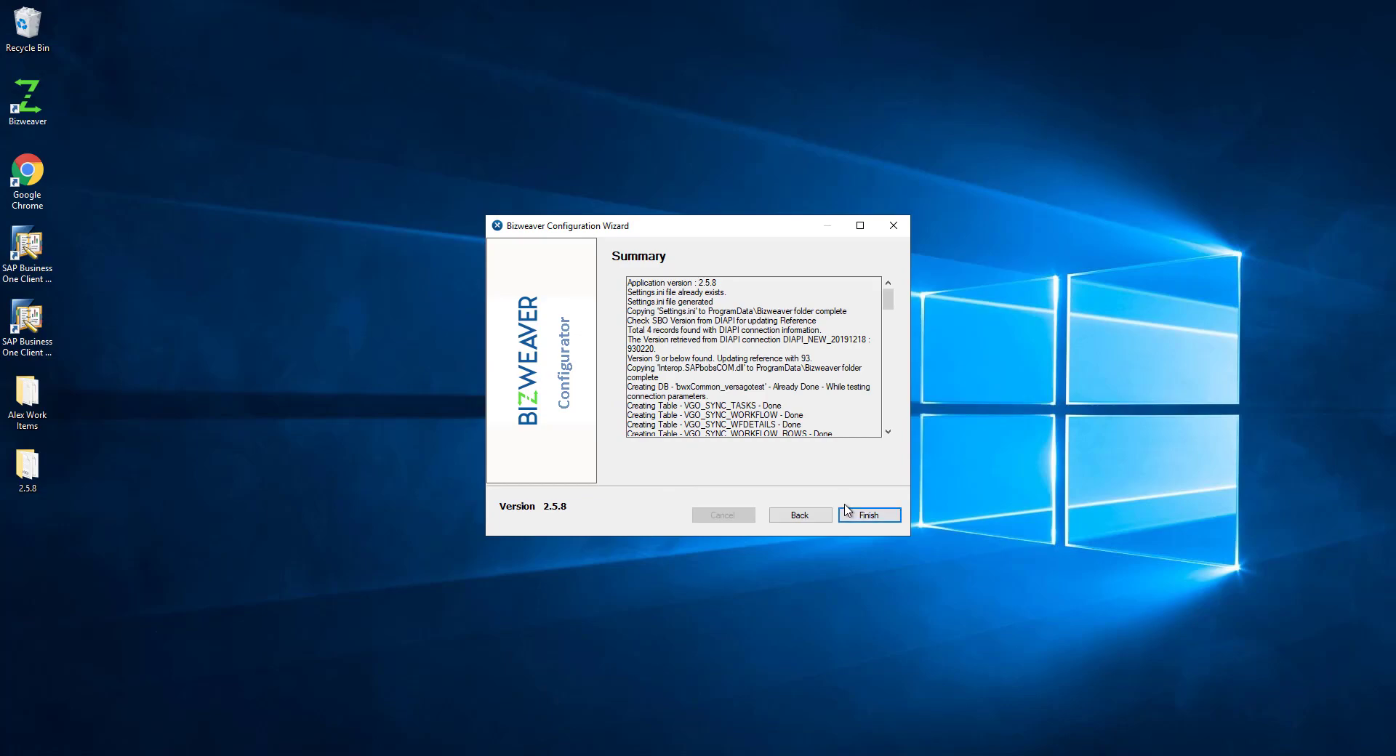
left_click(851, 513)
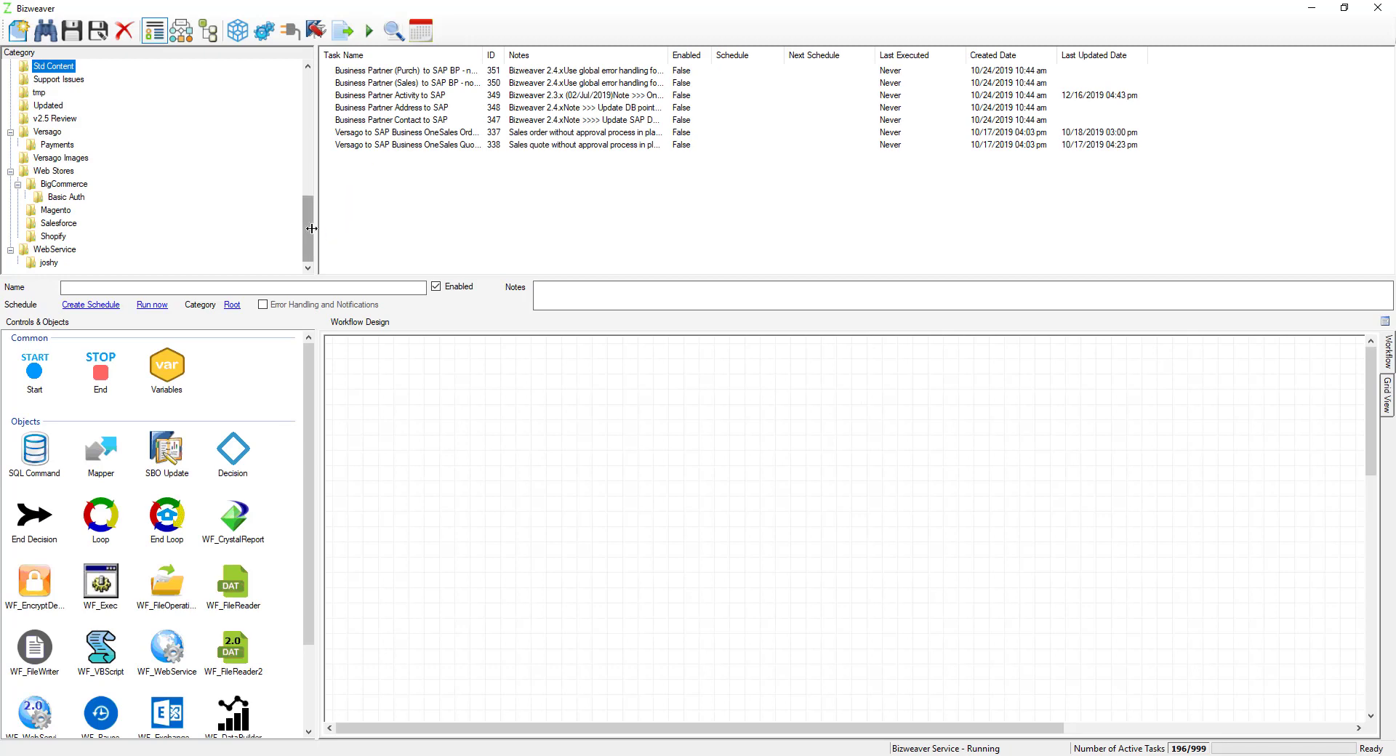
- List the tasks in the Bizweaver Tasks category and open the Global Configurations for connections
scroll(298, 109, "up", 10)
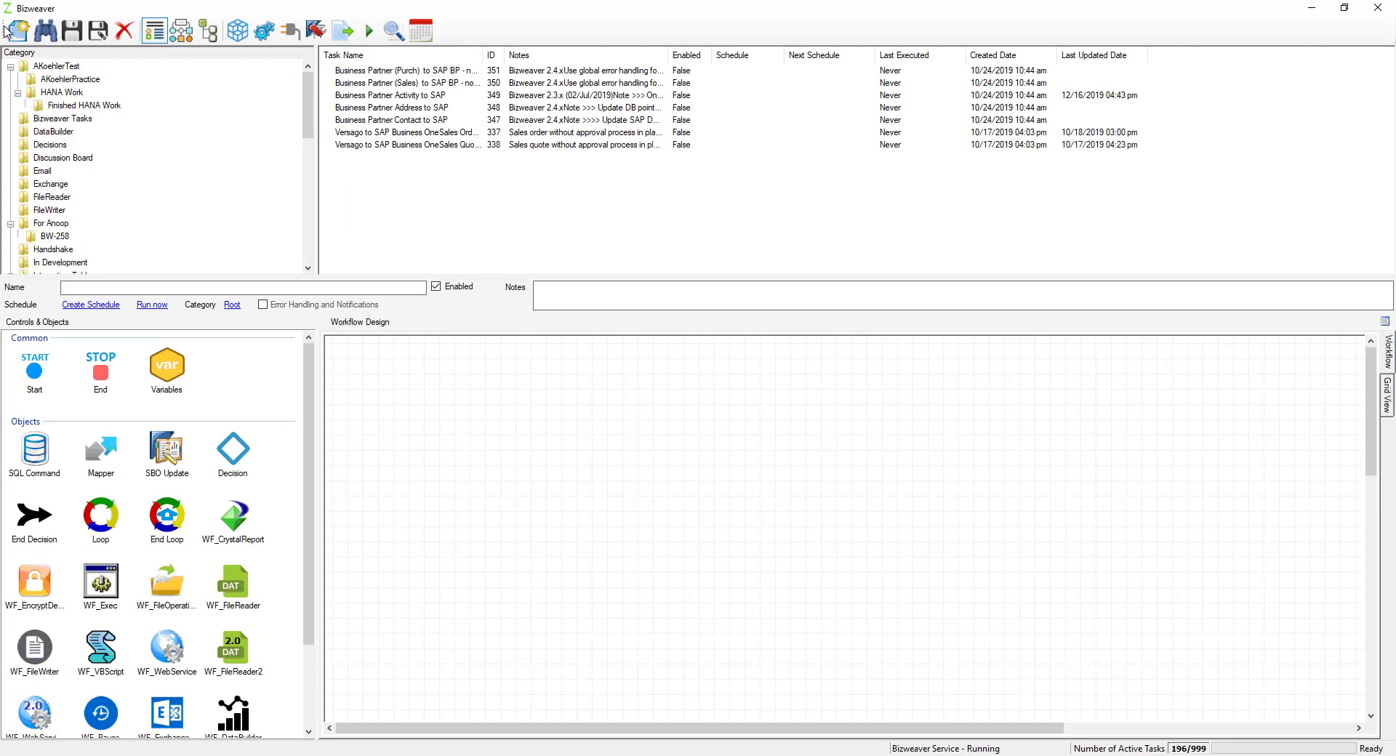
left_click(70, 119)
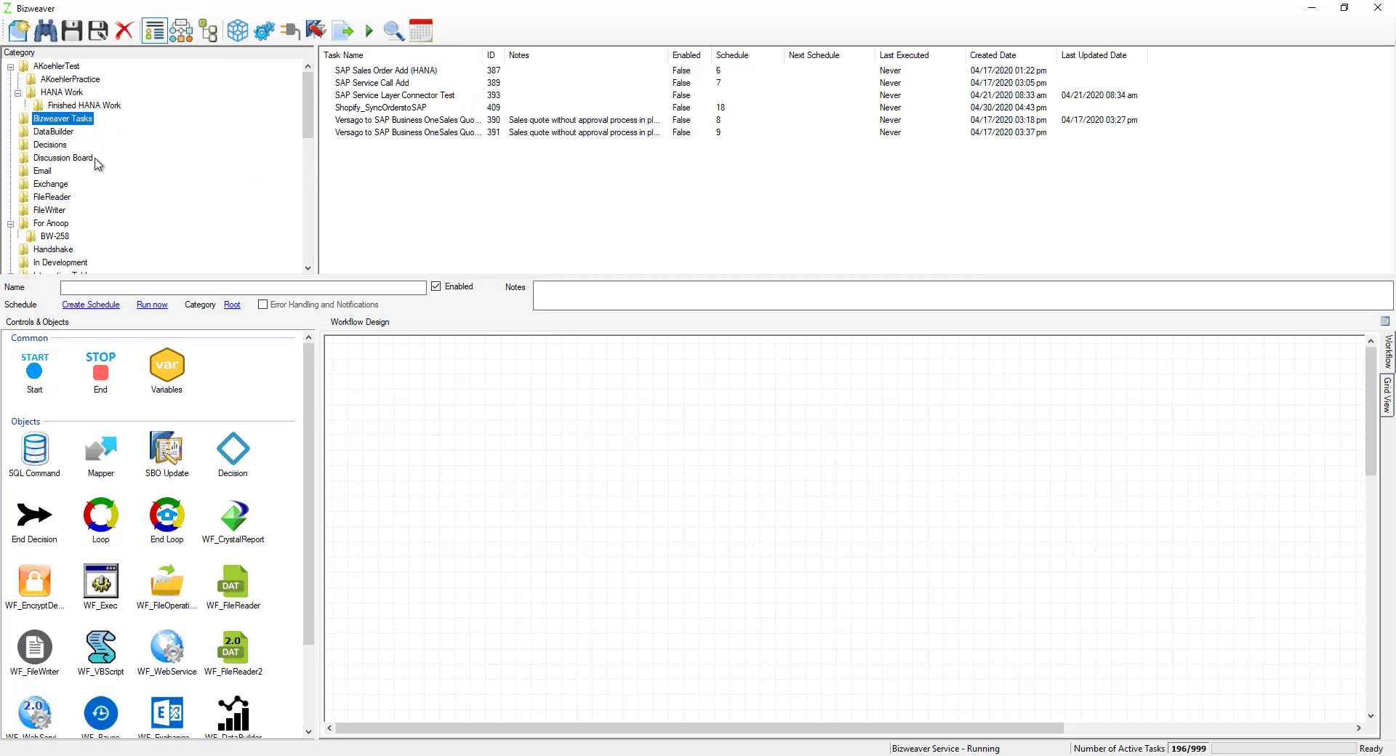
left_click(288, 33)
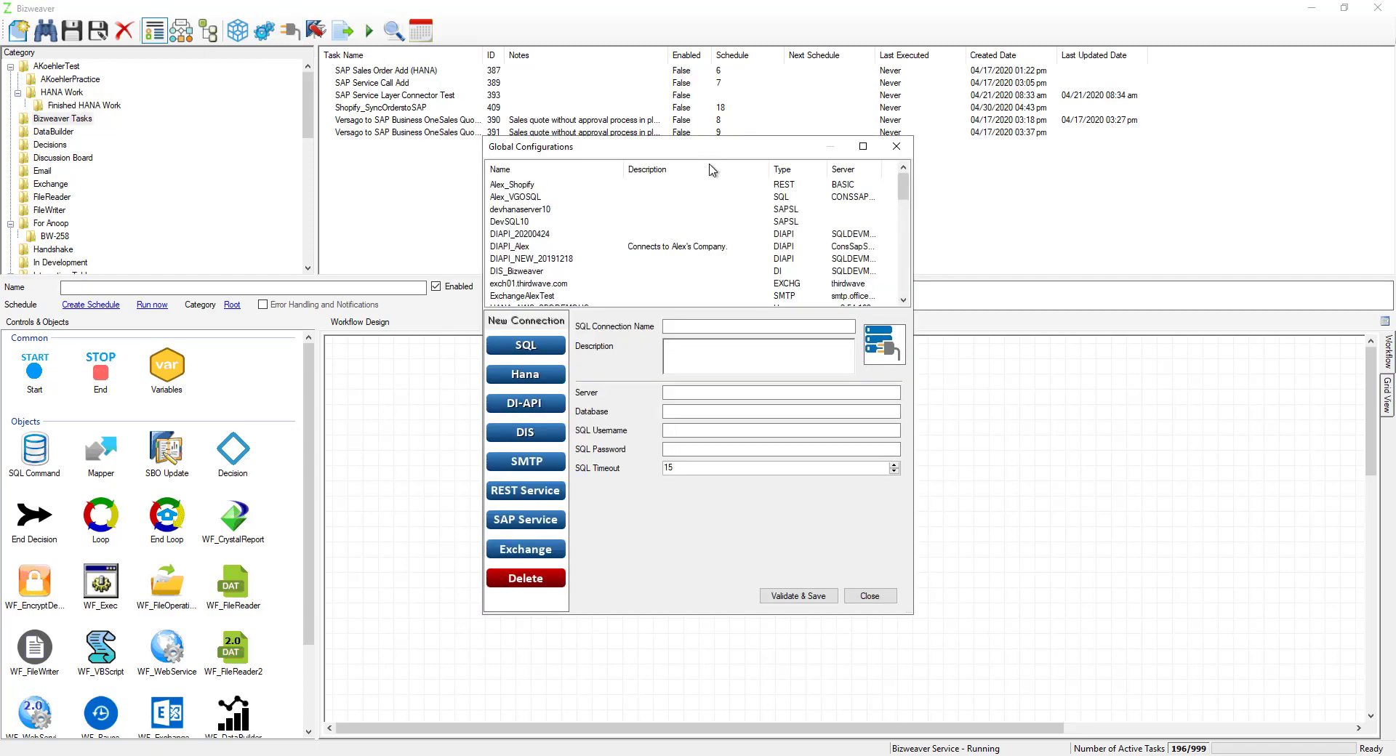
left_click_drag(709, 157, 712, 169)
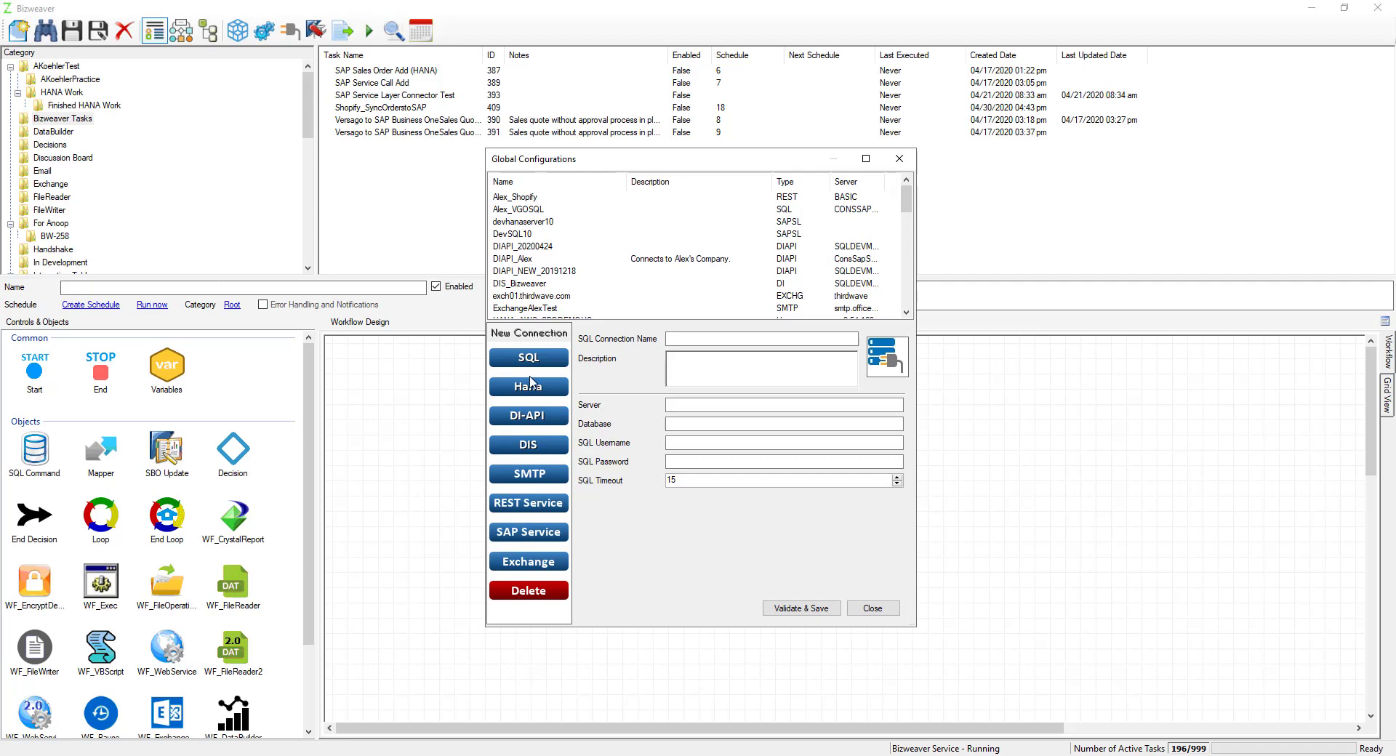
left_click_drag(590, 168, 573, 161)
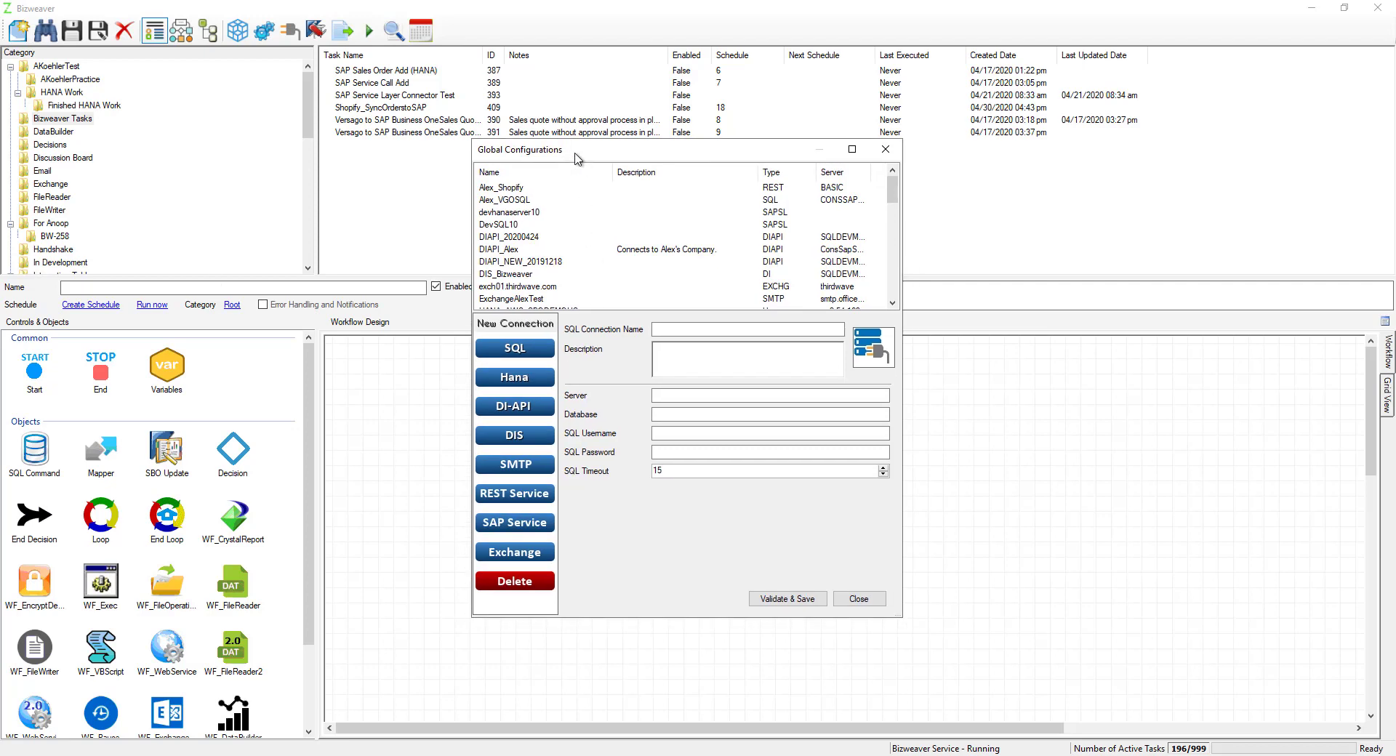
- Start a new REST Service connection named Alex_Shopify_Demo
left_click(538, 494)
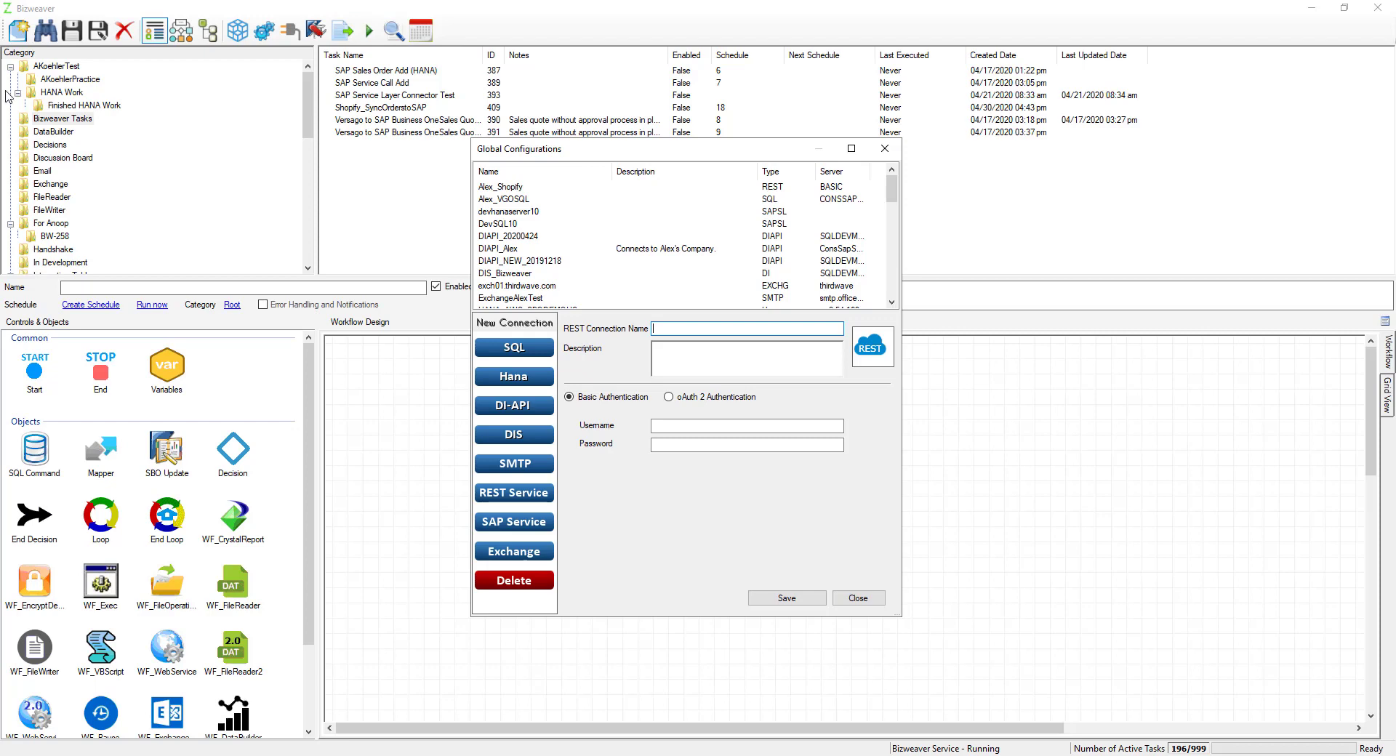
type("Alex_Shopify_Demo")
left_click(698, 427)
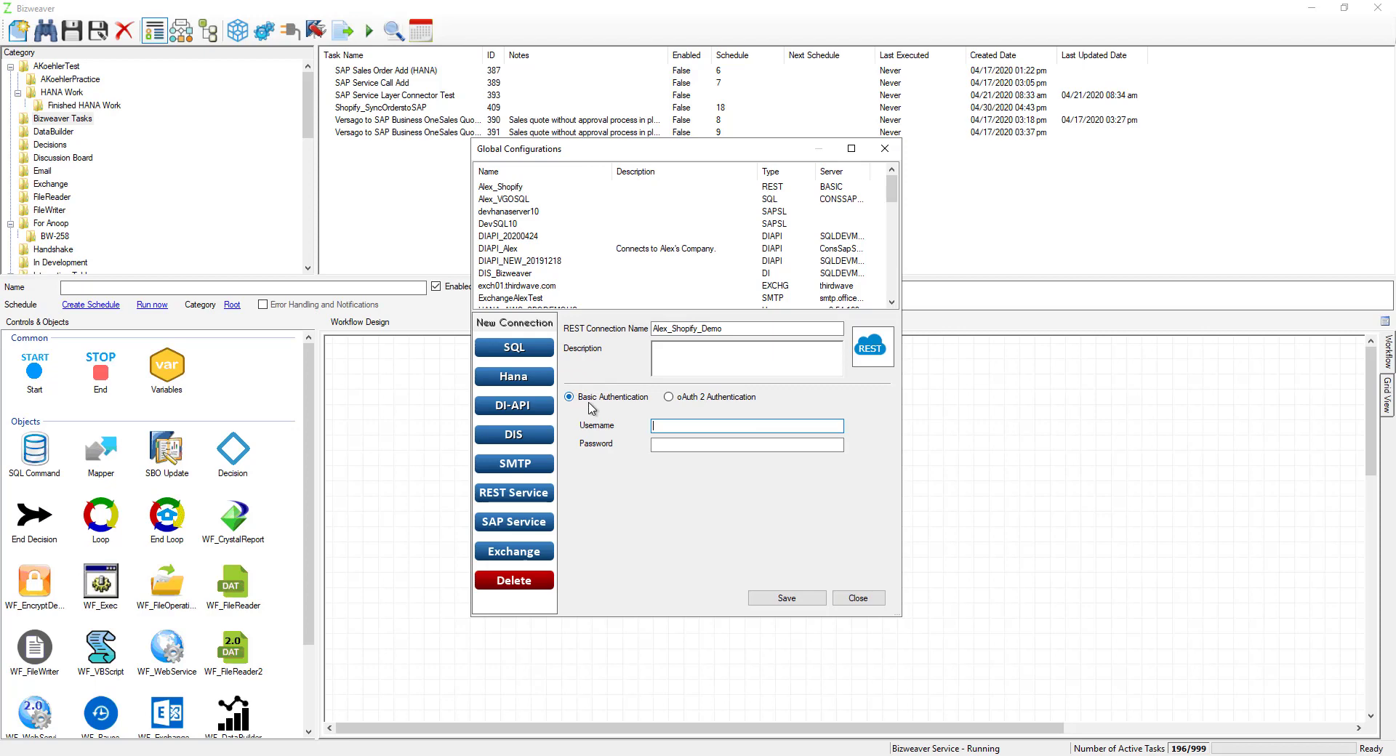
left_click(669, 398)
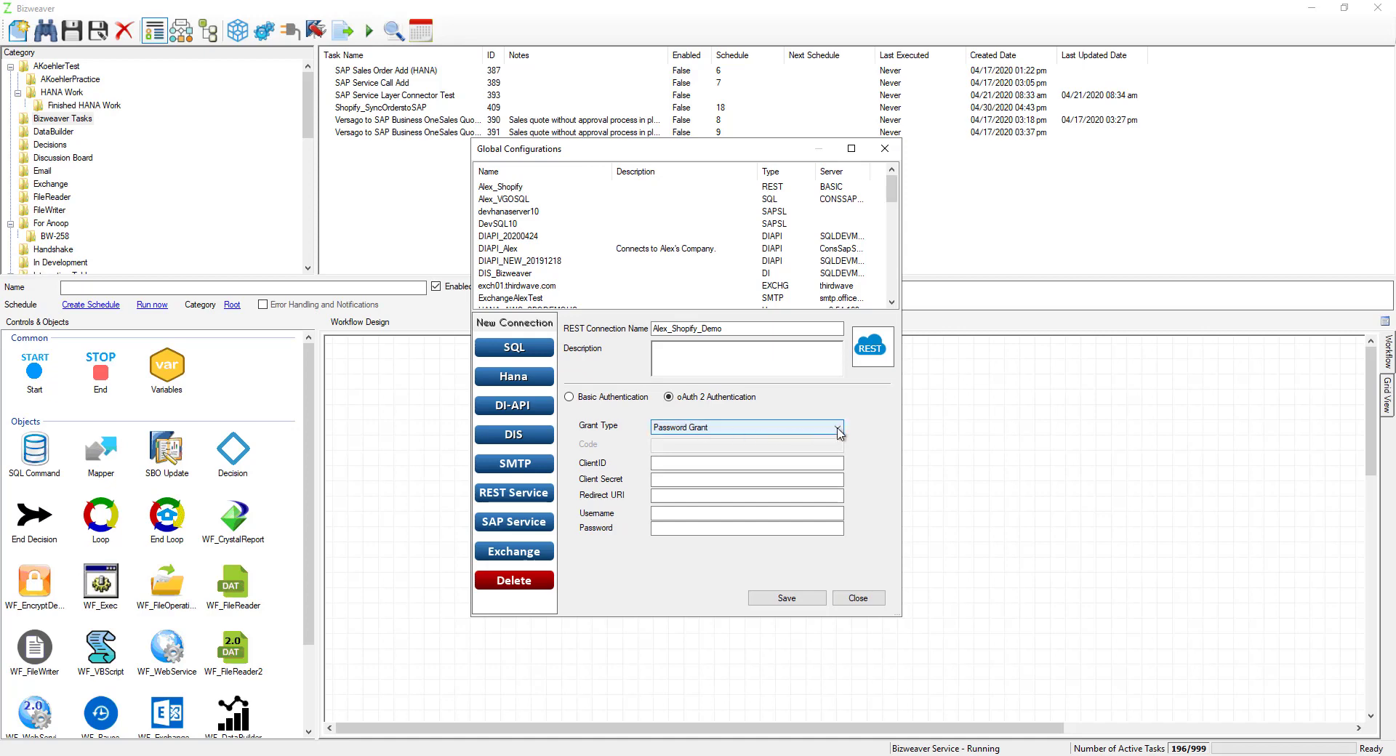
left_click(838, 429)
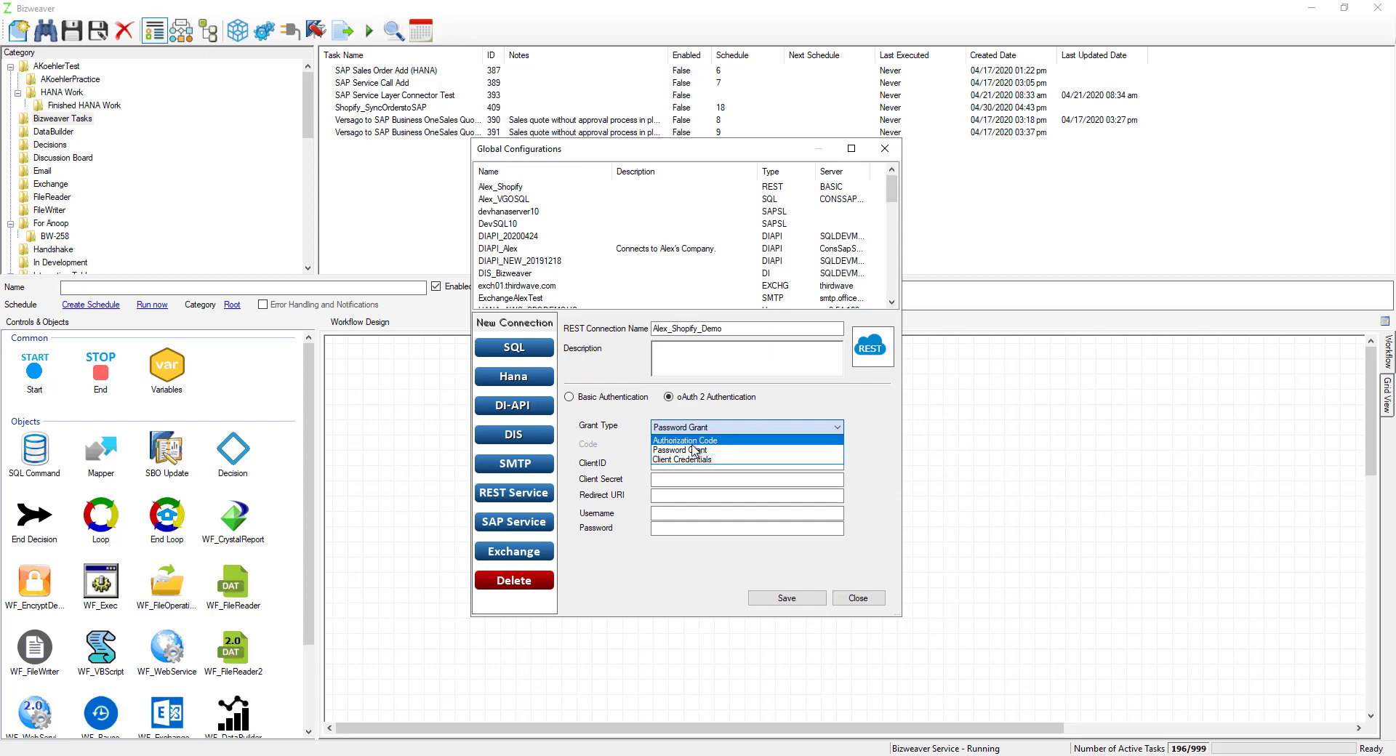
left_click(789, 398)
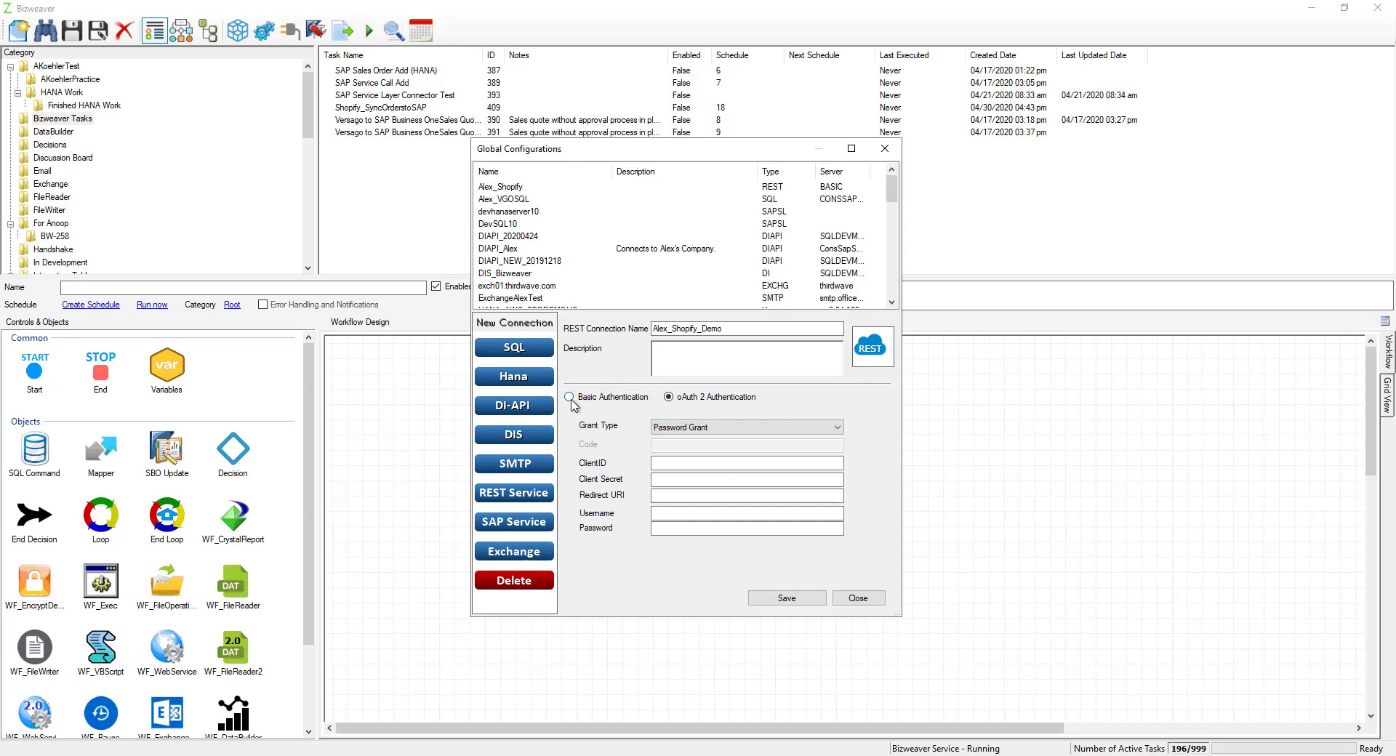
left_click(569, 397)
- Paste the API username and password for Basic Authentication and save the REST connection
left_click(691, 427)
key("ctrl+v")
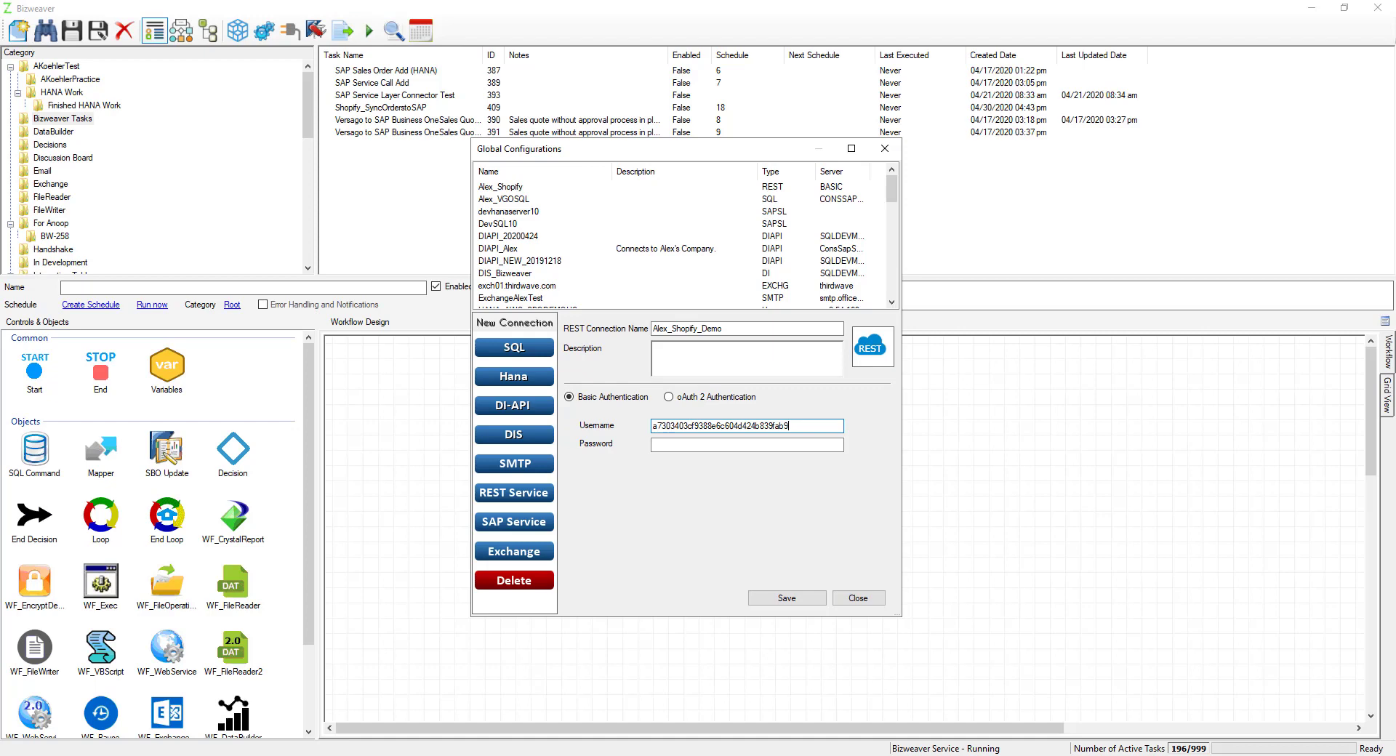
left_click(664, 446)
key("ctrl+v")
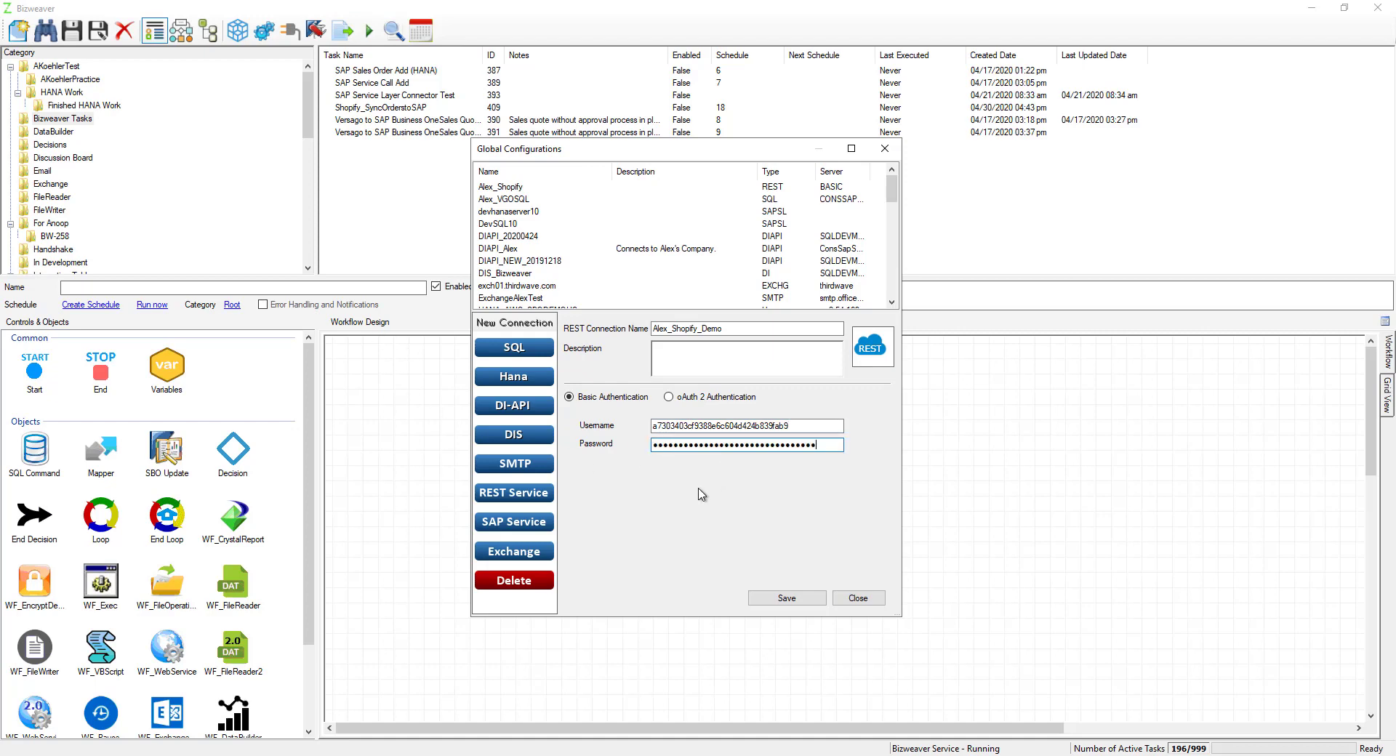
left_click(789, 598)
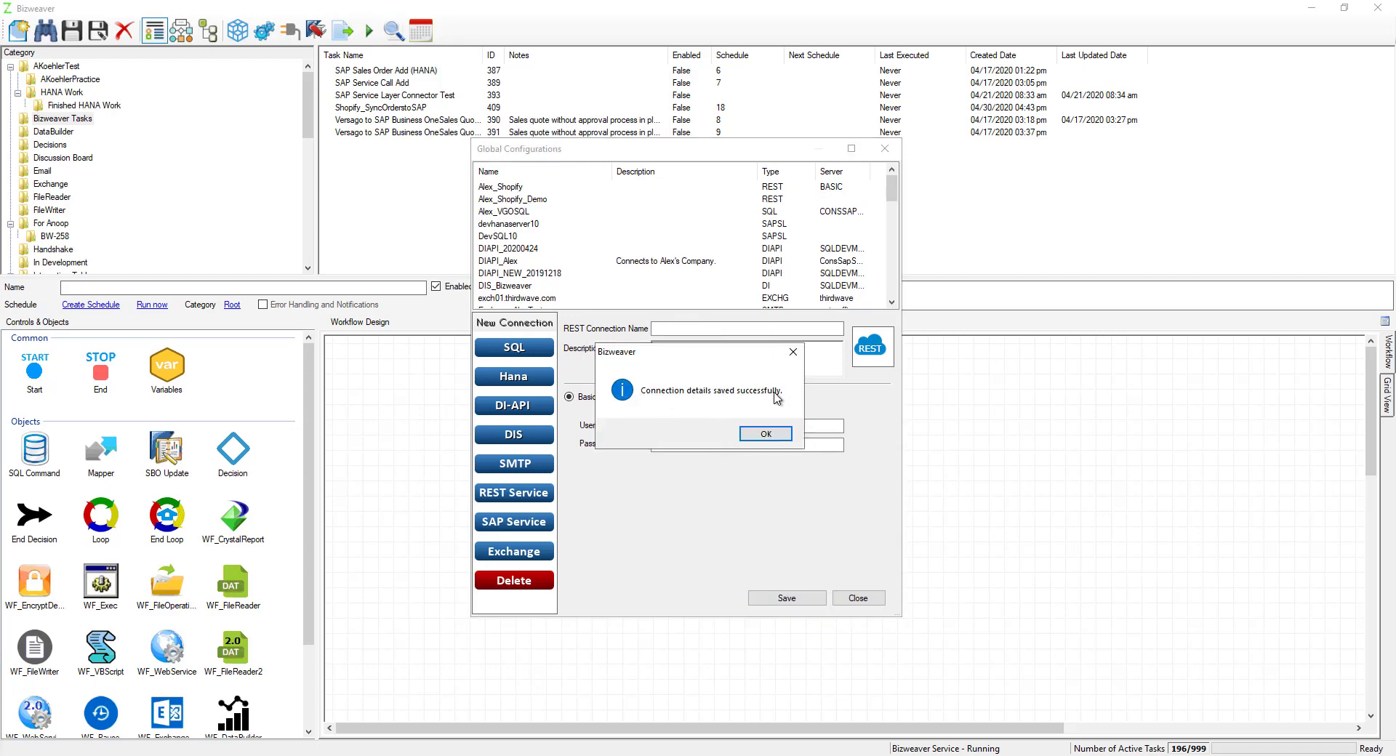
left_click(783, 434)
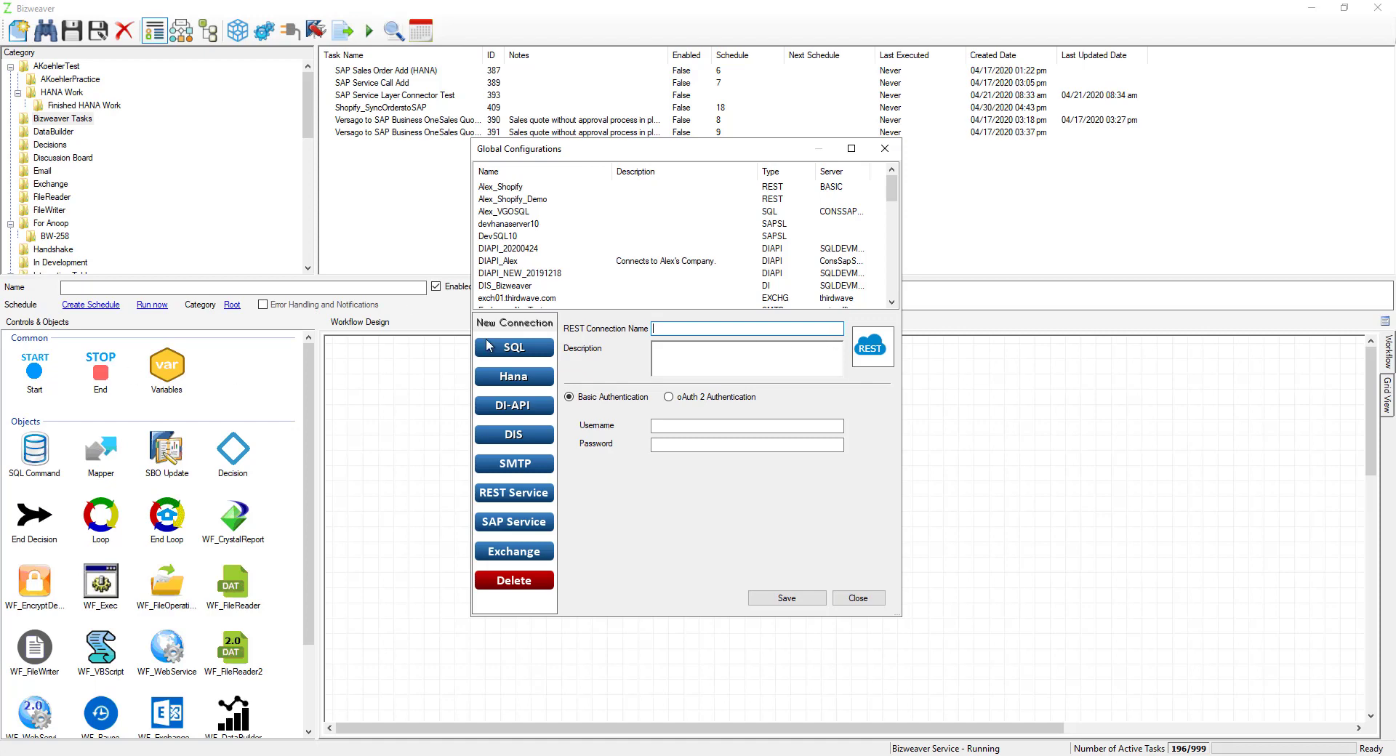
- Start a new SQL connection named Alex_VGO_SQL_Demo with server CONSSAPSANDBOX and database VersagoData_VersagoConsSand
left_click(508, 353)
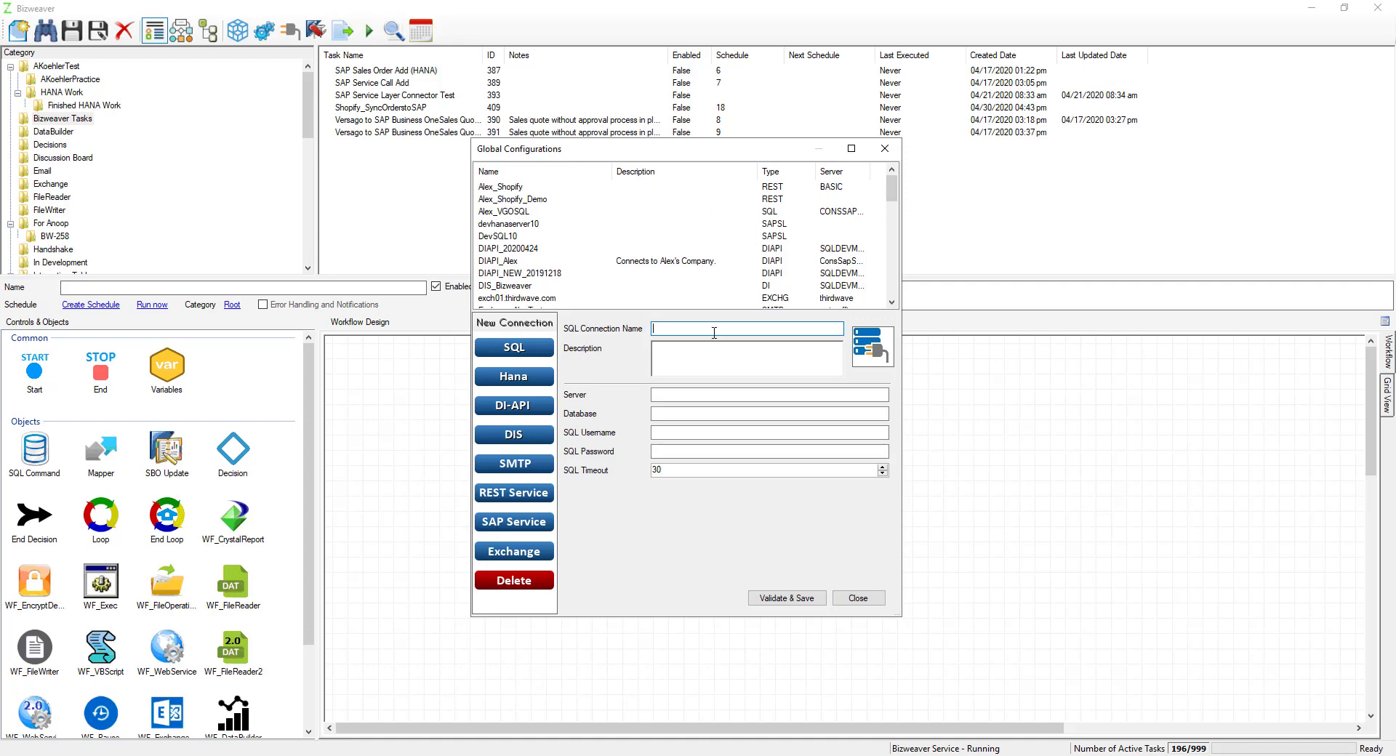
type("Alex_VGO_SQL_Demo")
left_click(696, 397)
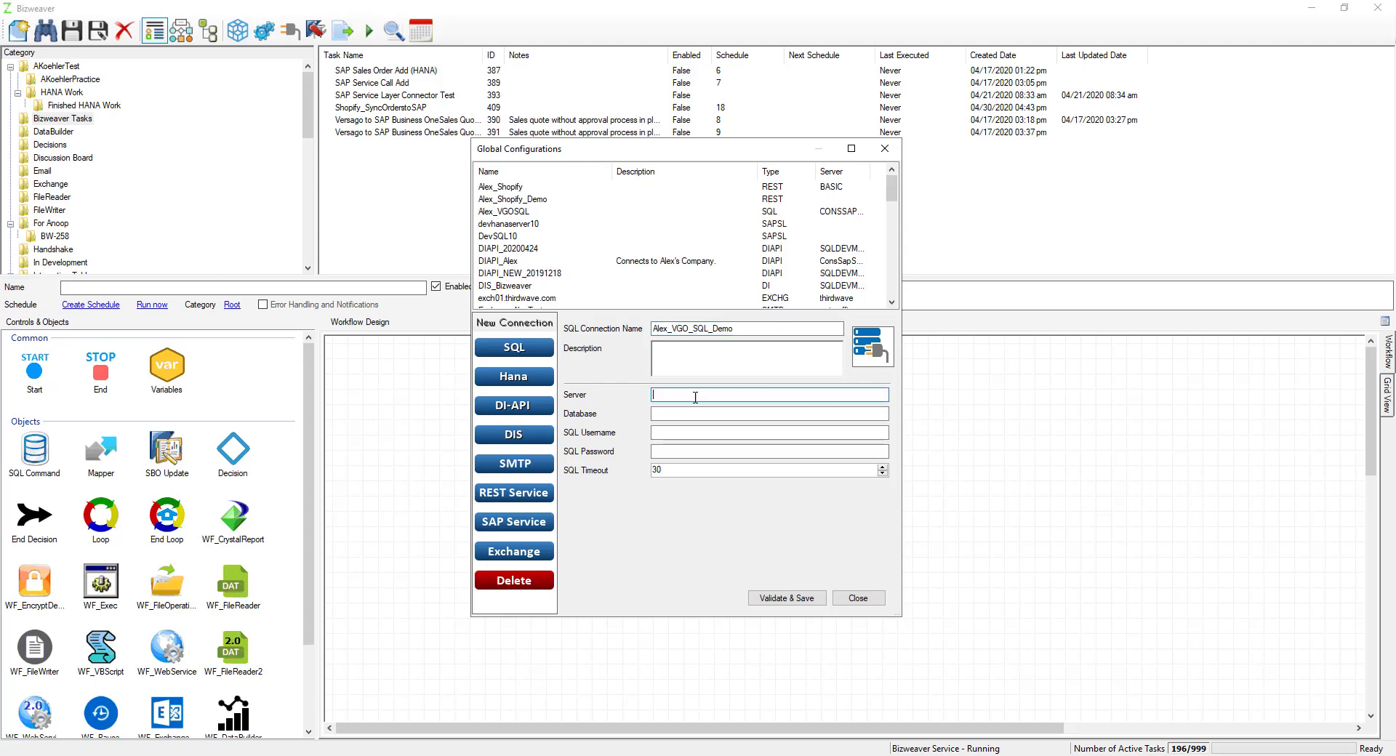
type("CONSSAPSANDBOX")
left_click(697, 413)
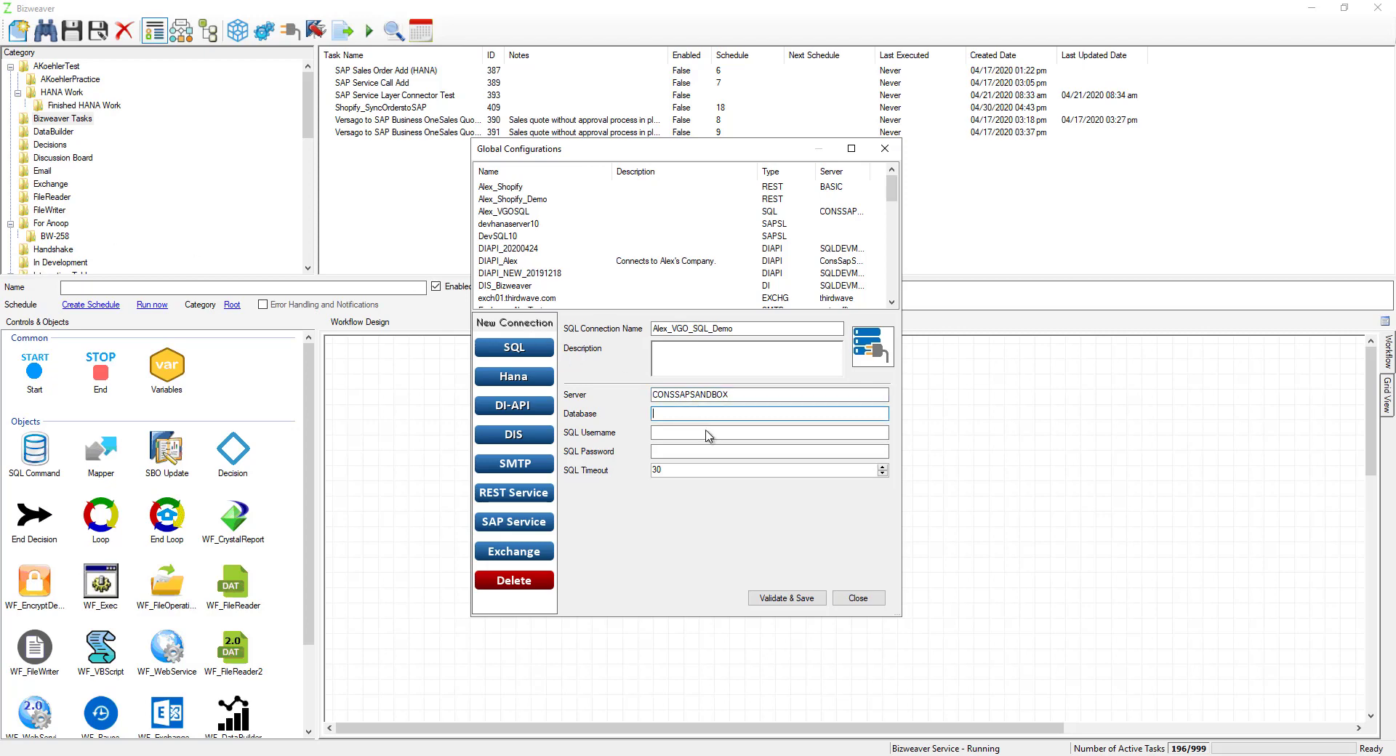
type("VersagoData_VersagoConsSand")
- Enter sa as the SQL username, fill in the SQL password, and validate and save the SQL connection
left_click(709, 435)
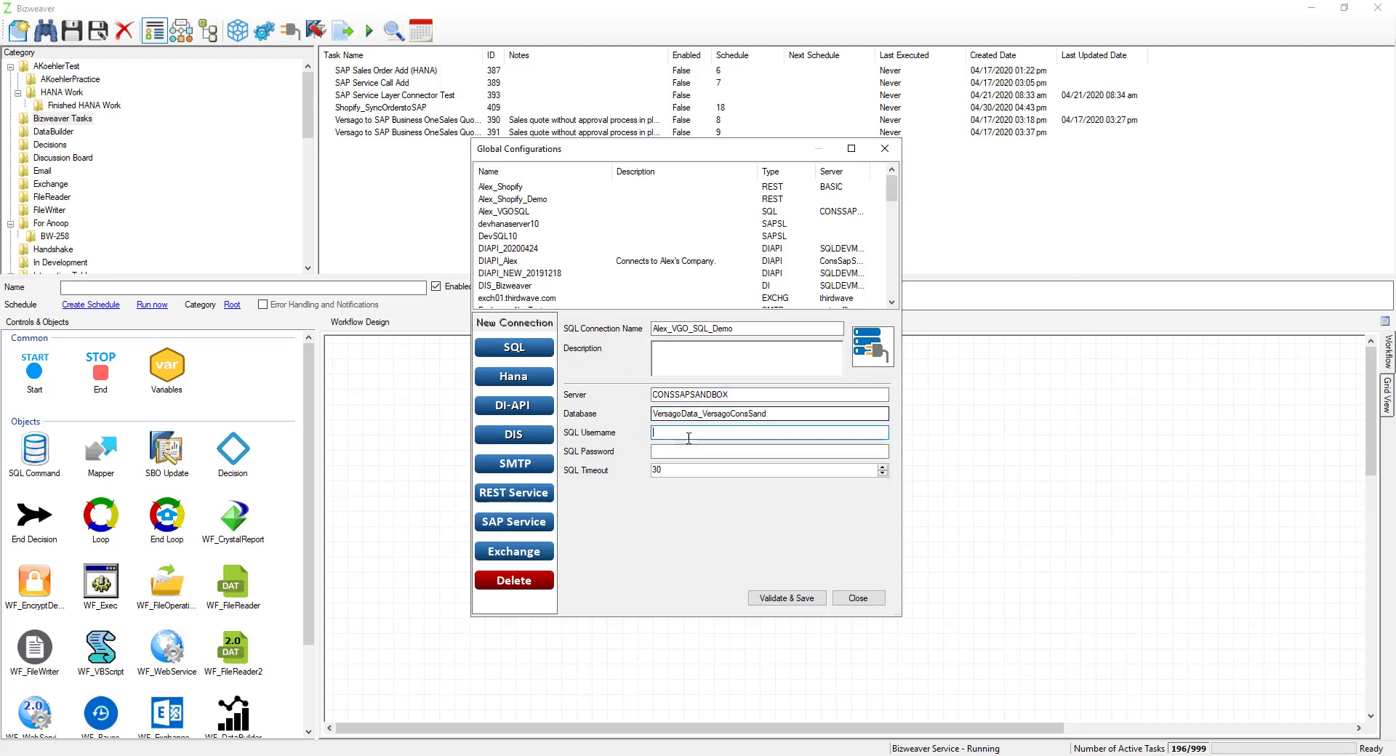
type("sa")
key("Tab")
type("•••••")
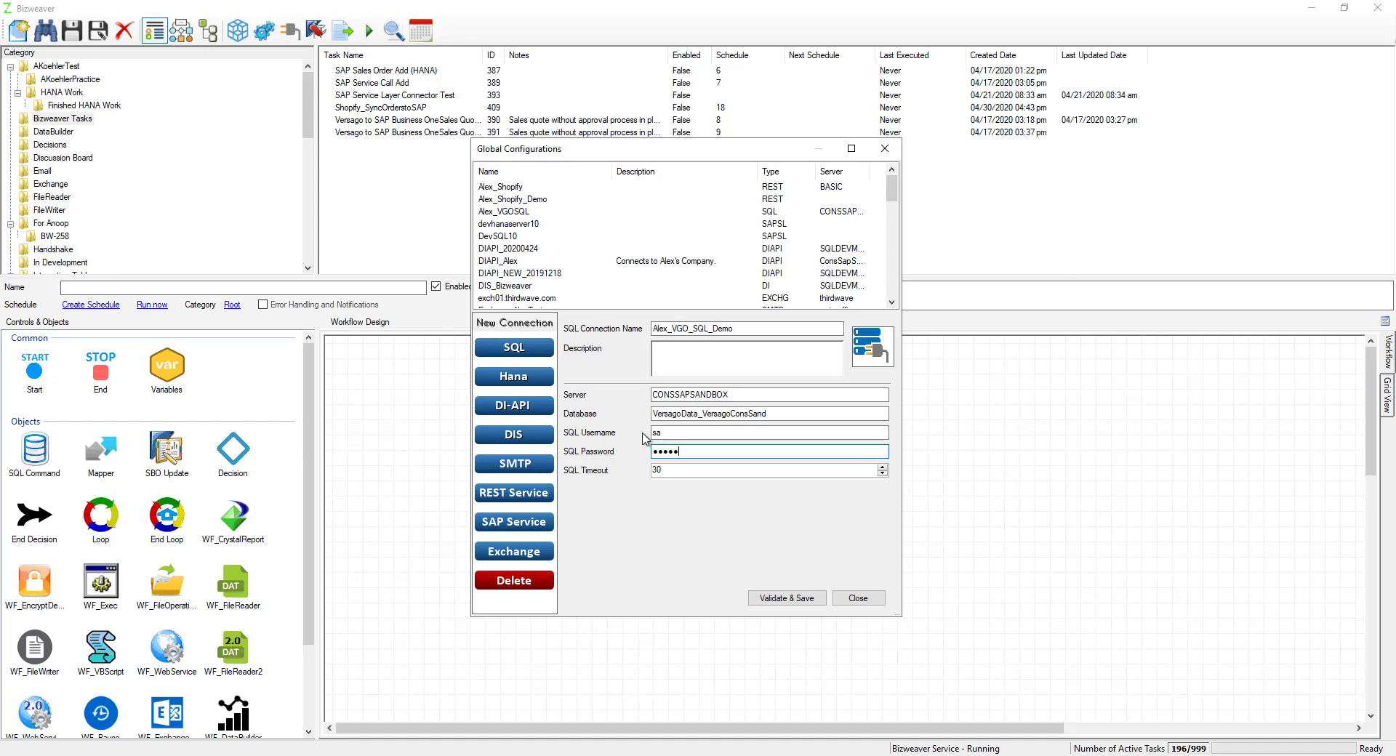
type("•")
left_click(763, 601)
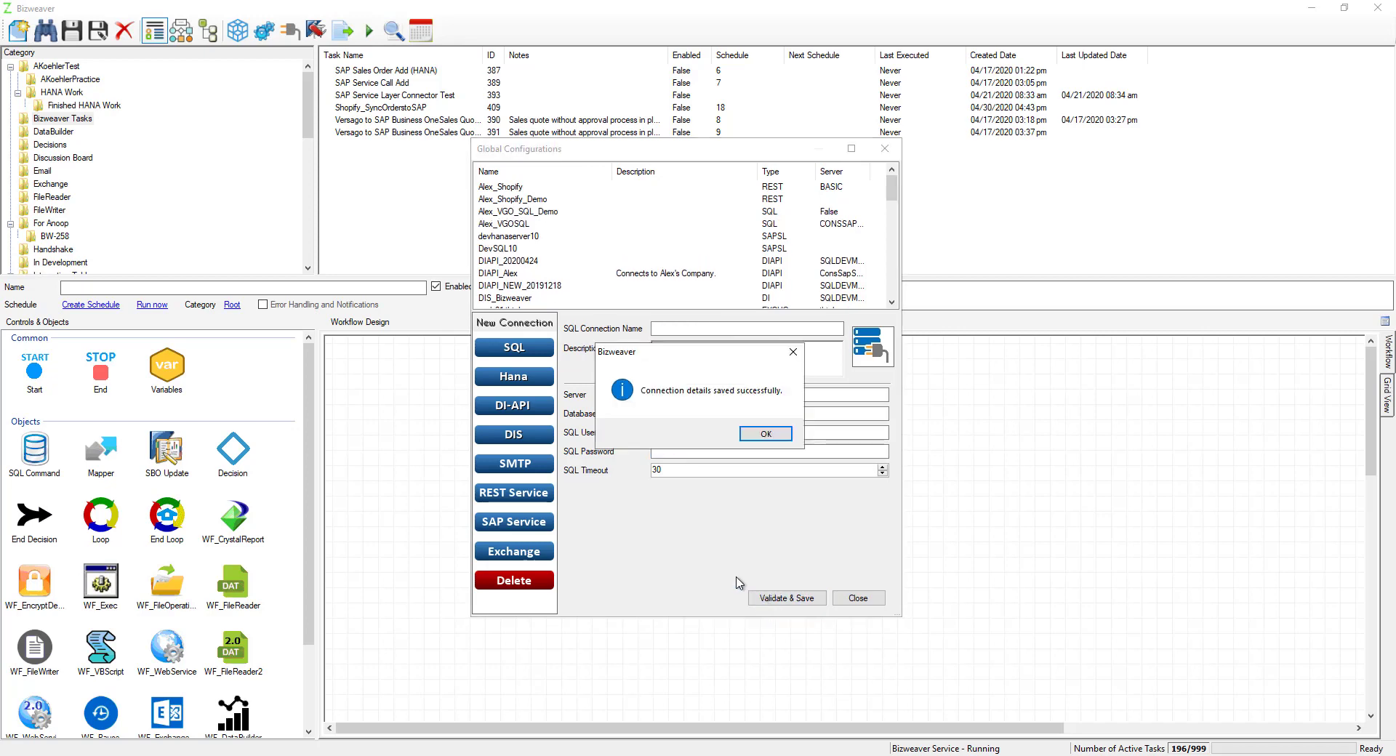
left_click(771, 439)
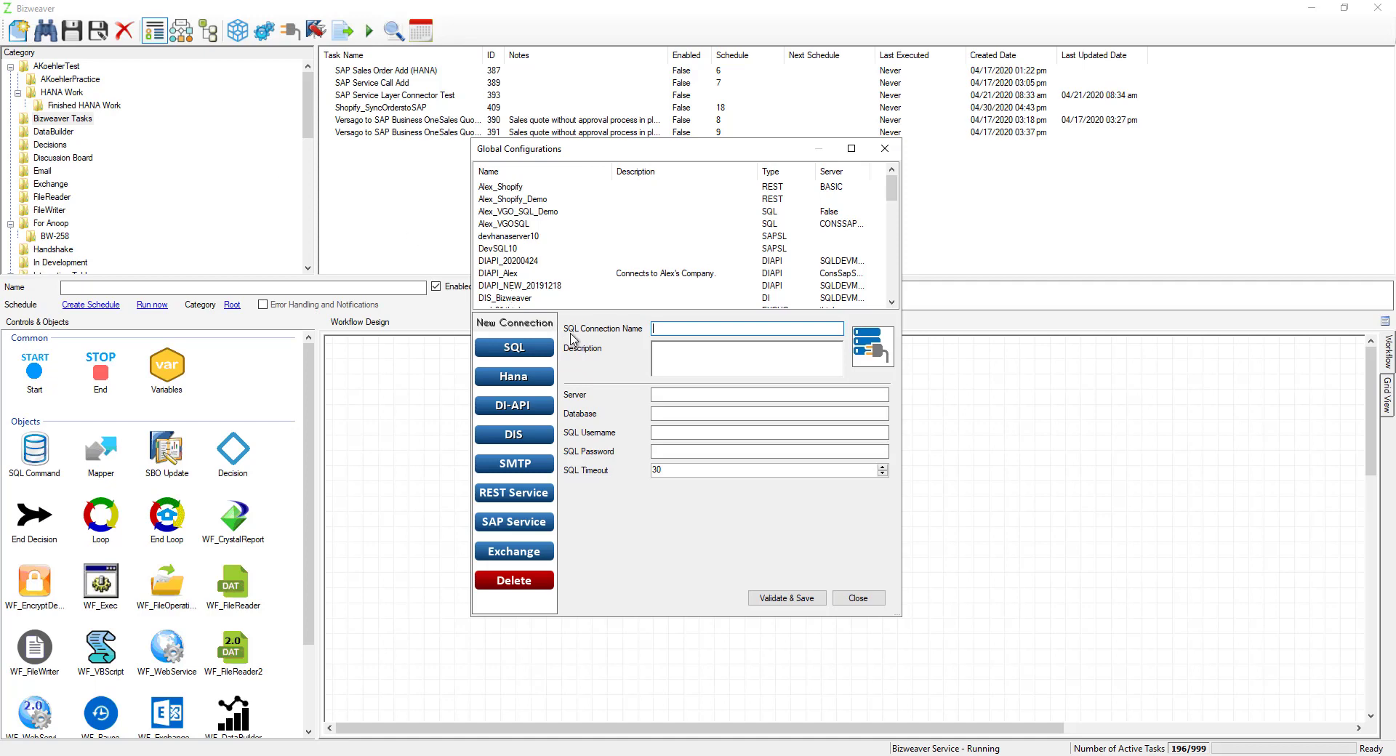
- Start a new DI-API connection named Alex_DIAPI_Demo with server ConsSapSandbox, database ALEX-SBODemoUS and type dst_MSSQL2017
left_click(526, 405)
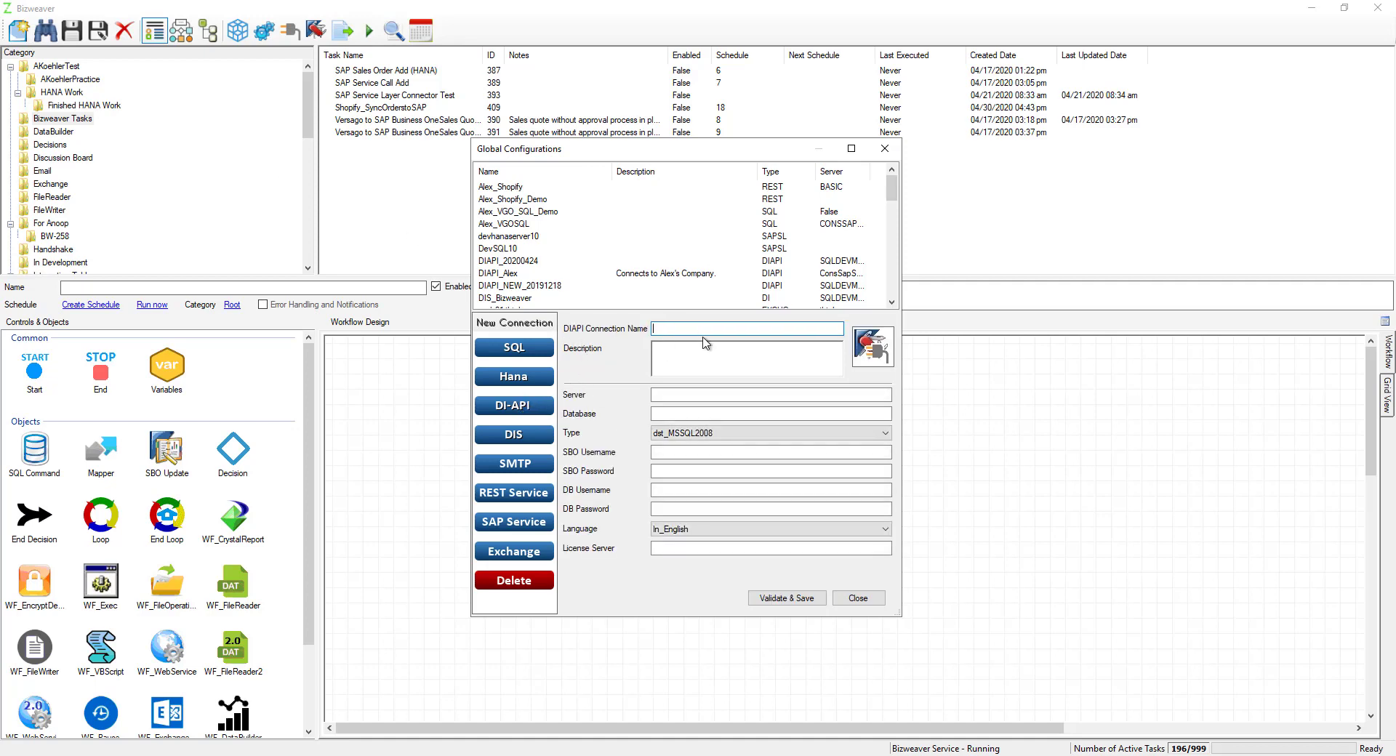
type("Alex_DIAPI_Demo")
left_click(677, 397)
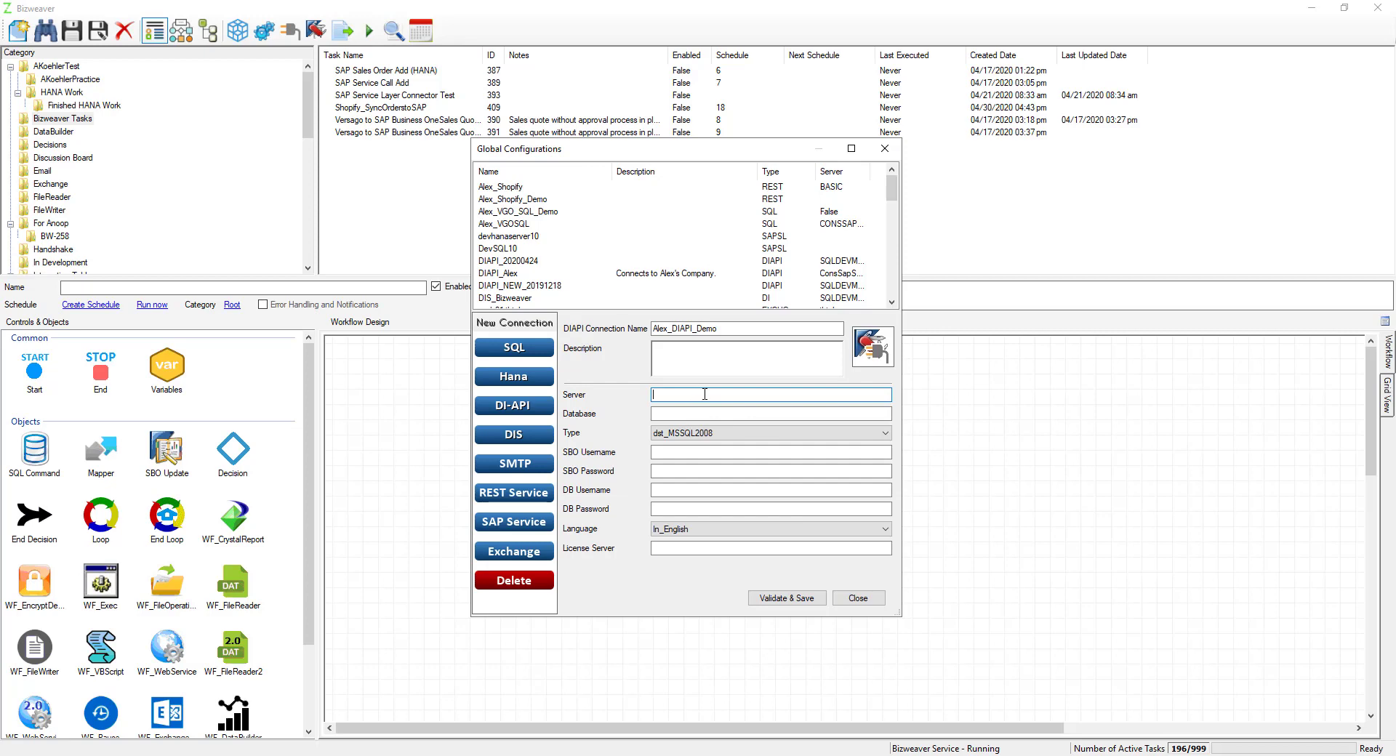
type("ConsSapSandbox")
key("Tab")
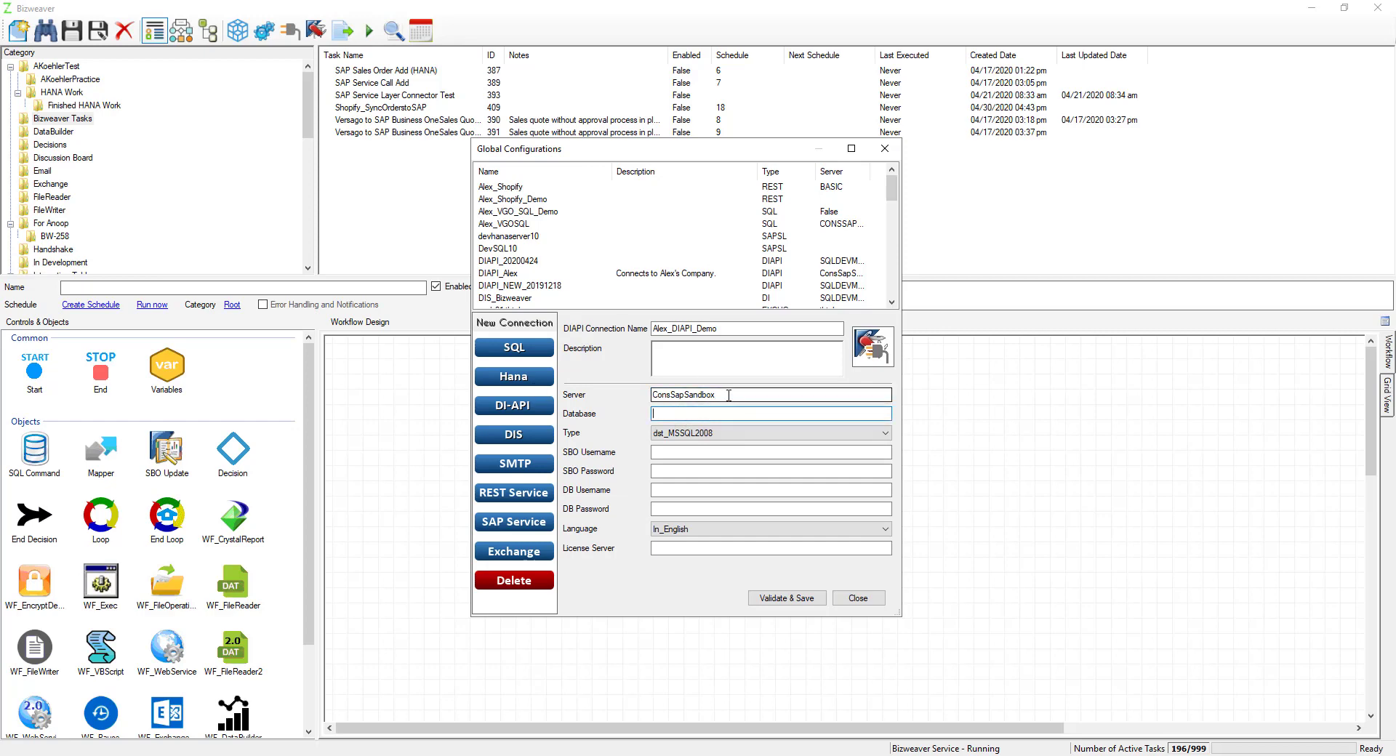
type("ALEX-SBODemoUS")
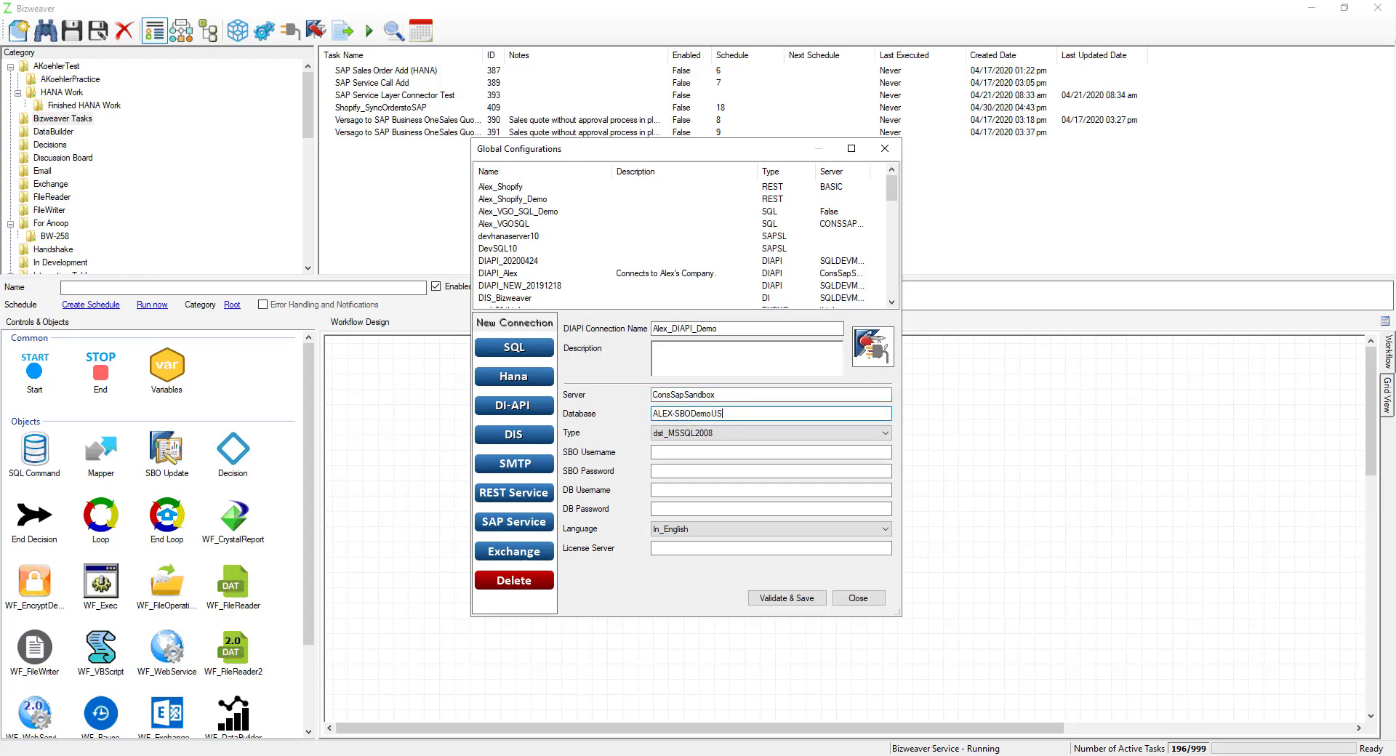
left_click(723, 433)
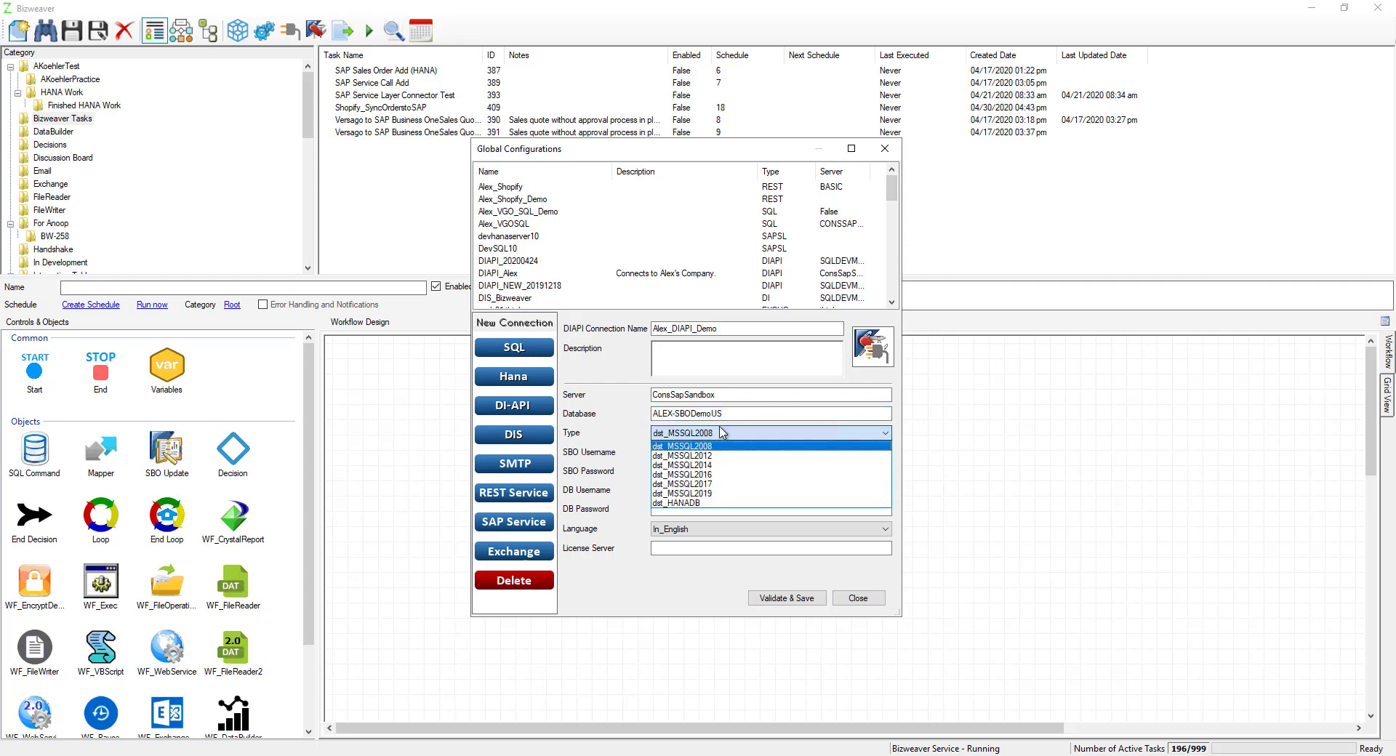
left_click(723, 485)
- Enter manager as the SBO username and sa as the DB username, and fill in the SBO and DB passwords
left_click(708, 452)
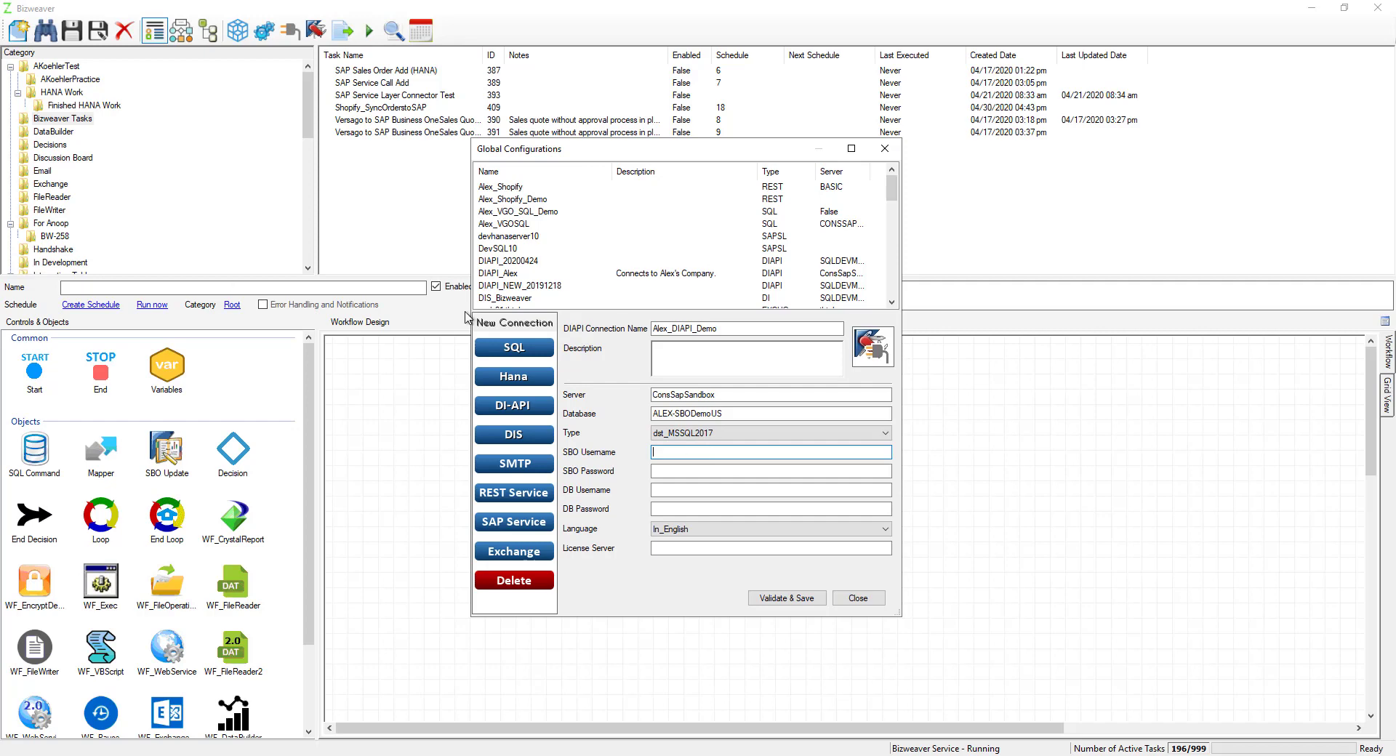
type("manager")
left_click(686, 473)
type("******")
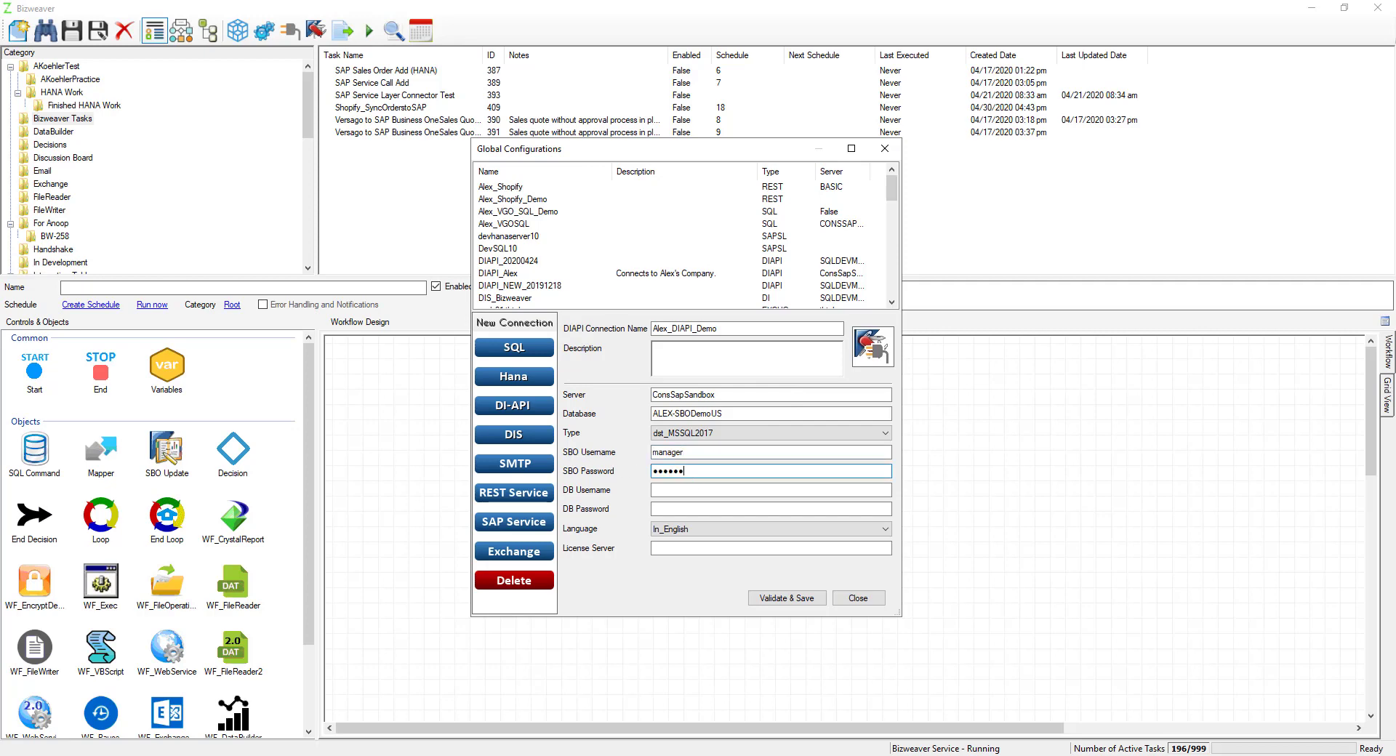
left_click(706, 491)
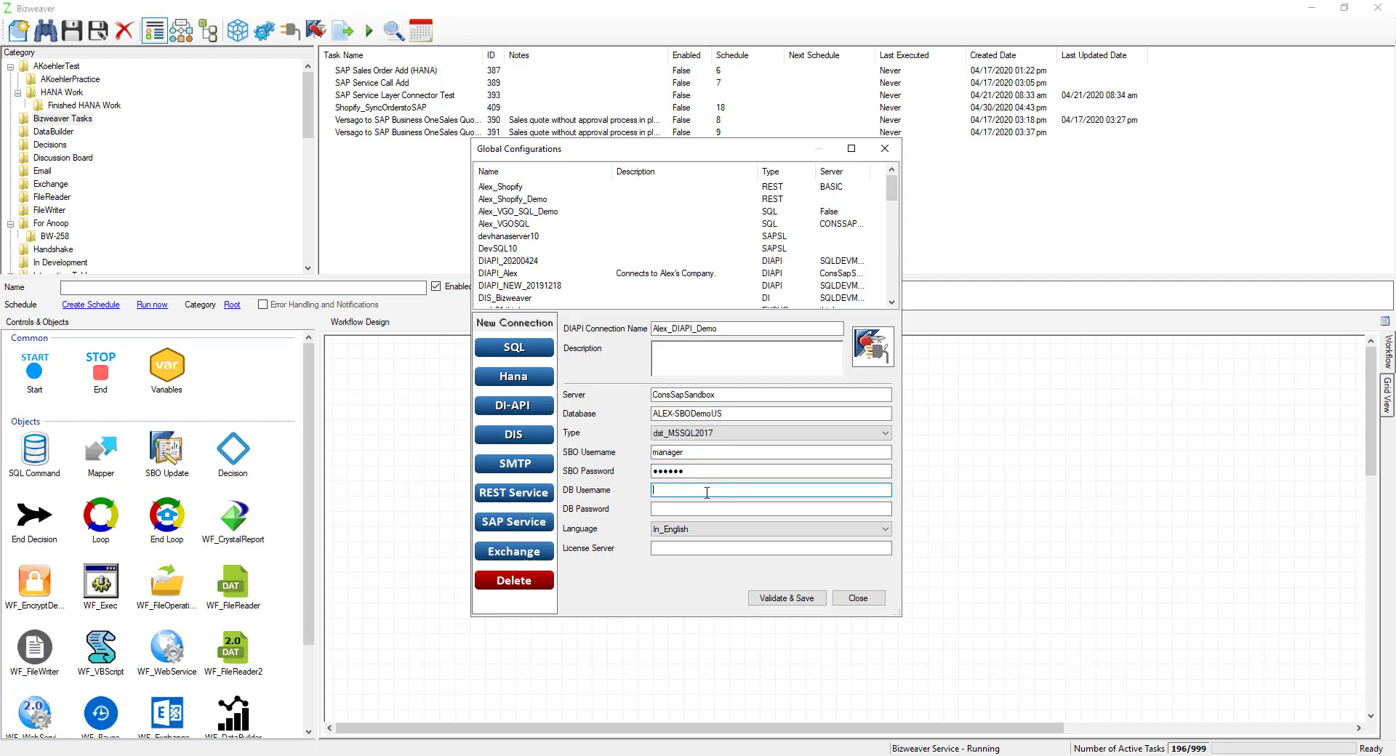
type("sa")
left_click(679, 510)
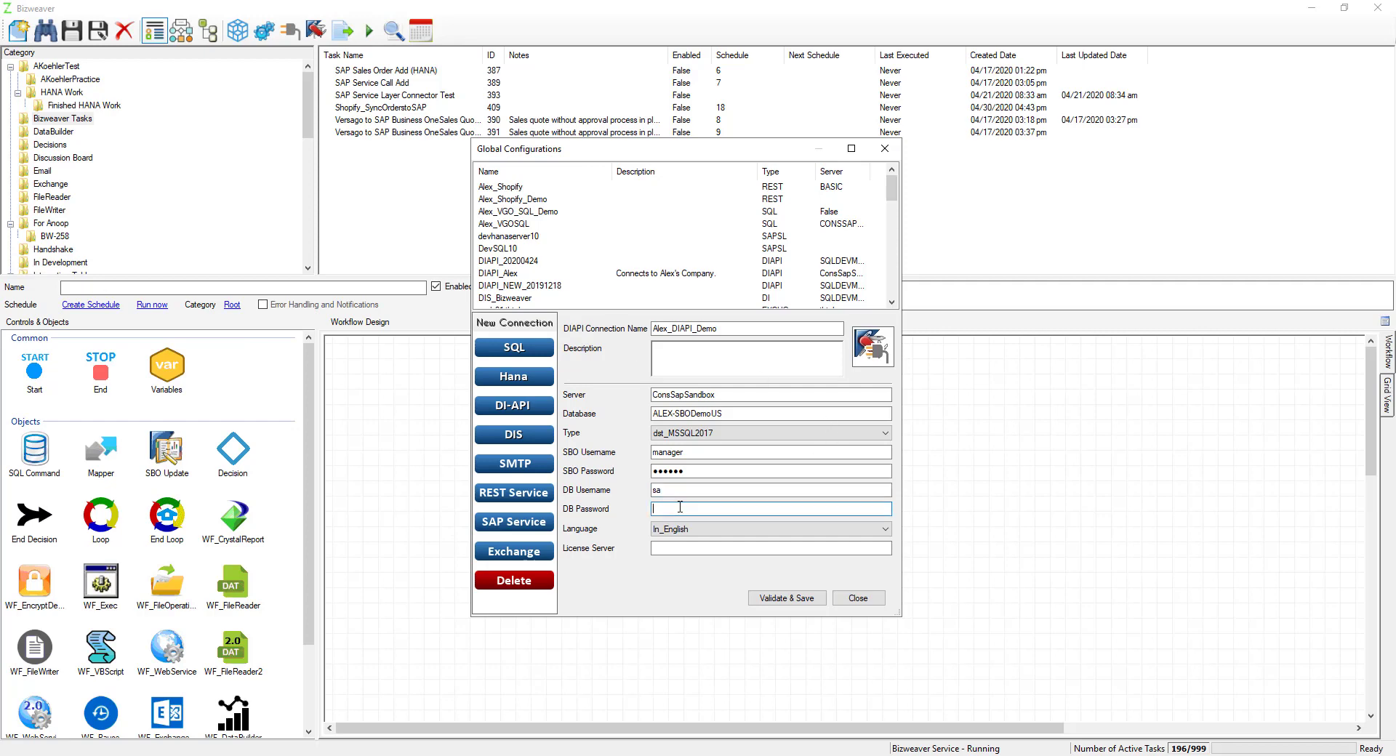
type("******")
- Set the license server to ConsSapSandbox:30000, validate and save the DI-API connection, and close the Global Configurations
left_click(727, 548)
key("ctrl+v")
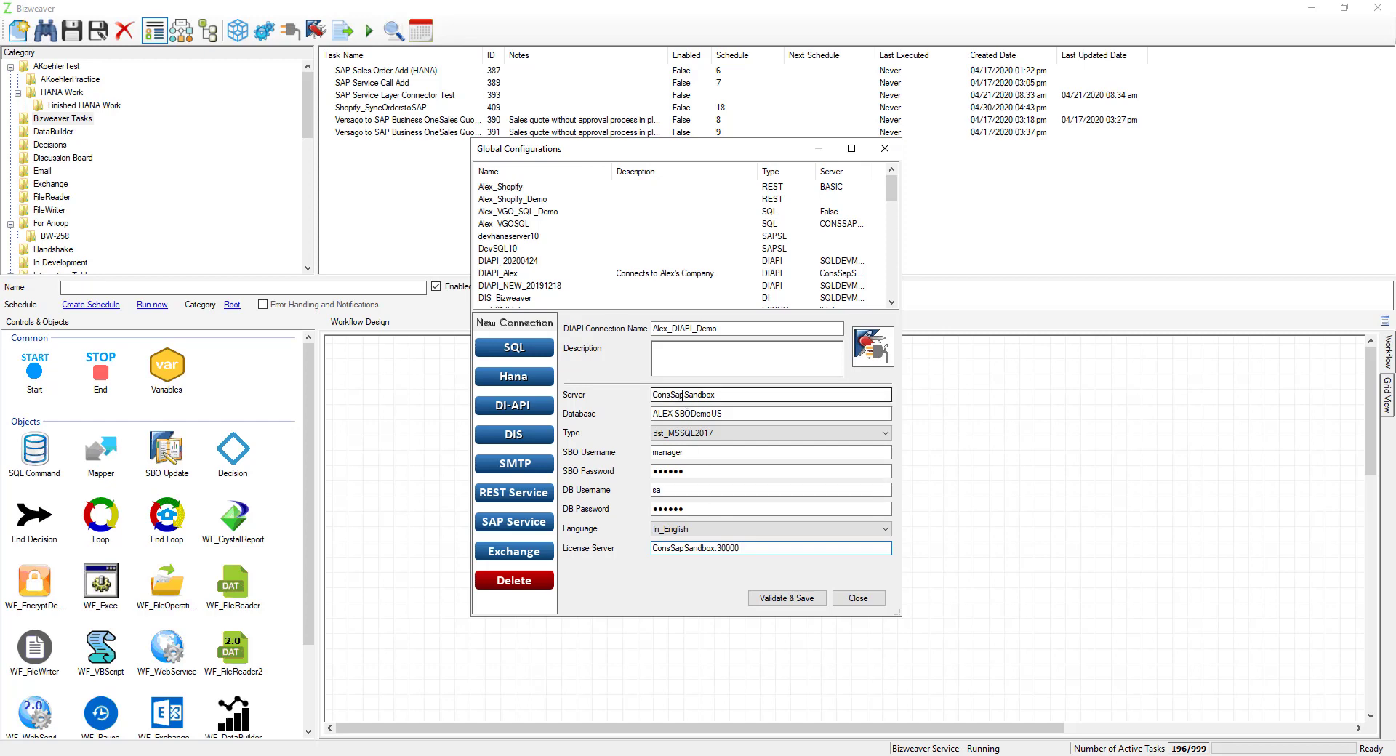
left_click(787, 598)
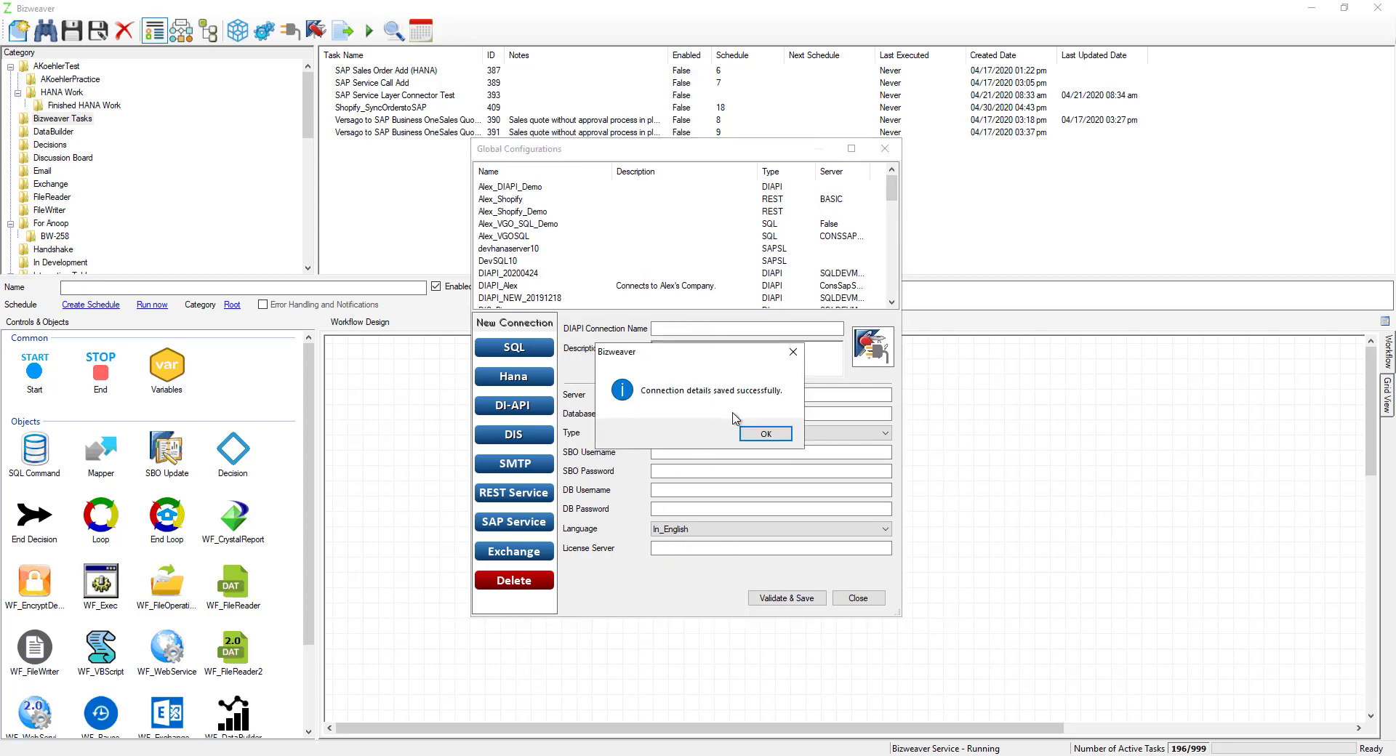
left_click(768, 436)
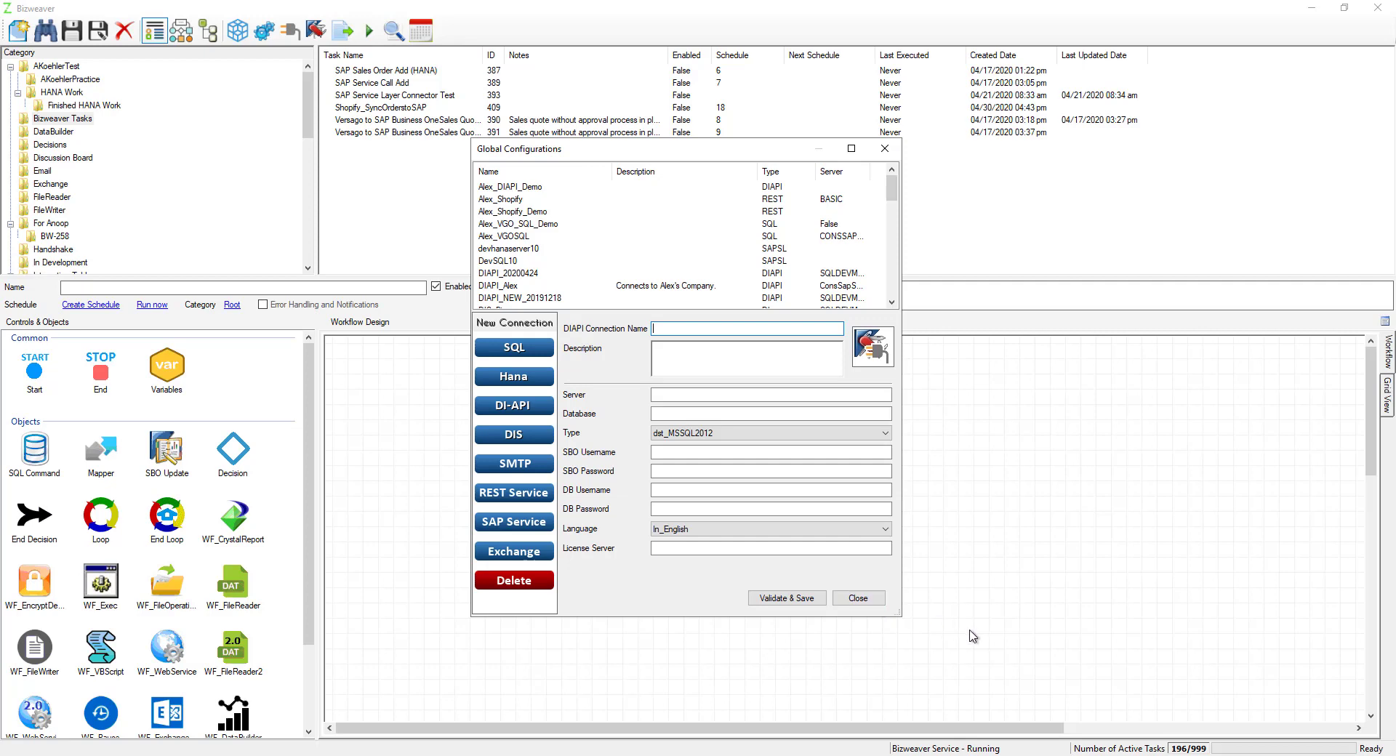
left_click(853, 601)
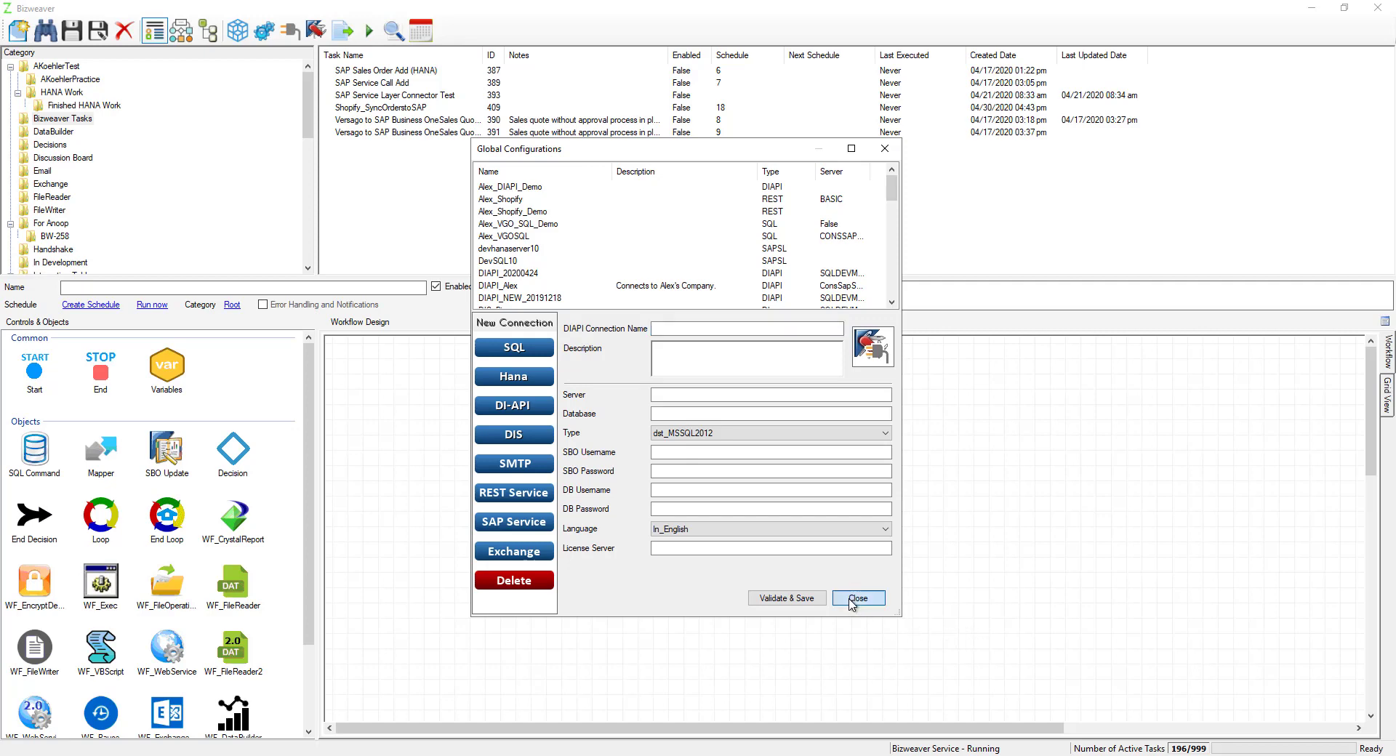